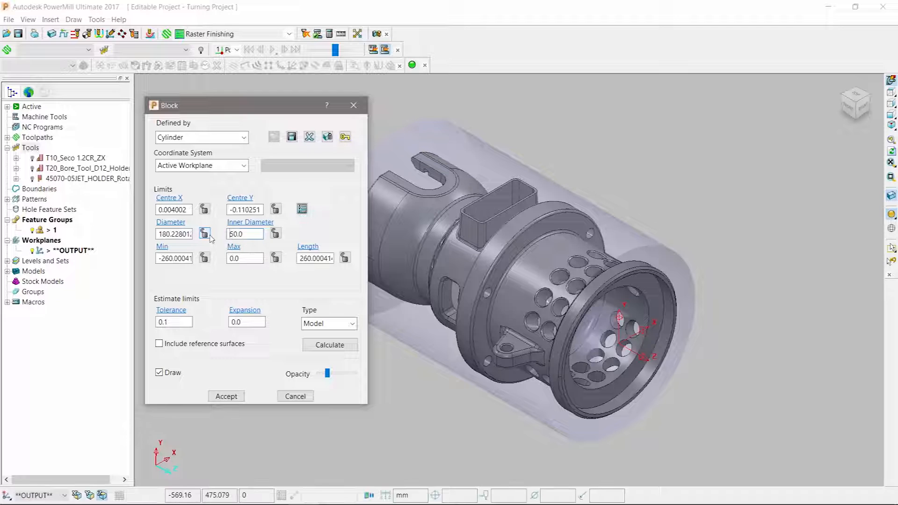
# - Accept the cylindrical block and create a new pattern containing a spun profile of the model about the Z axis
pyautogui.click(228, 397)
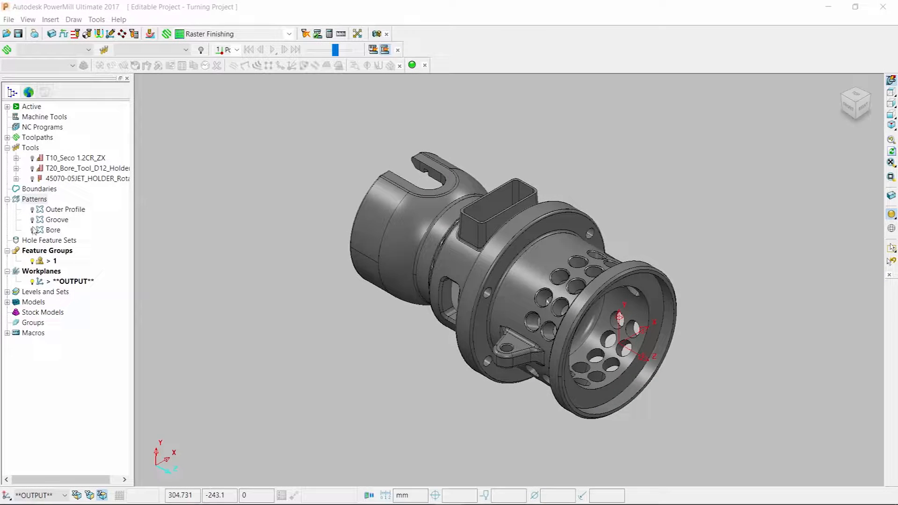
pyautogui.rightClick(39, 202)
pyautogui.click(81, 225)
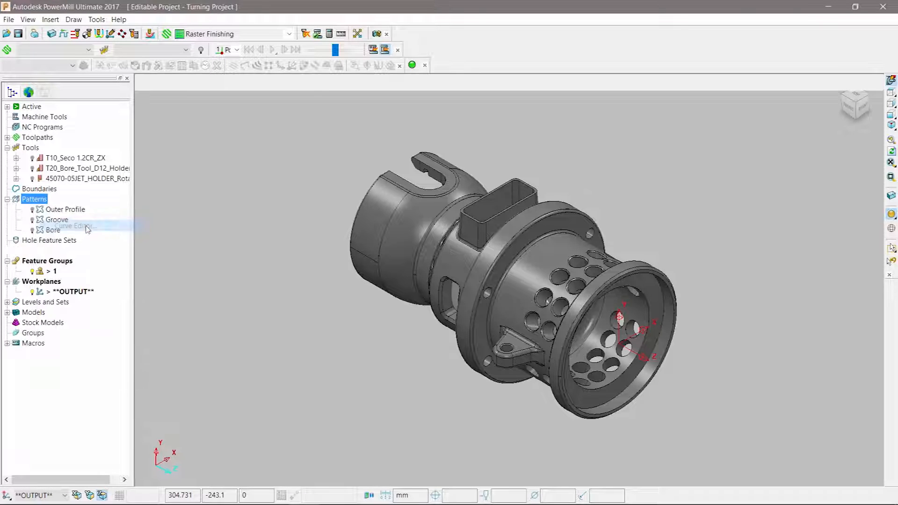
pyautogui.moveTo(542, 83)
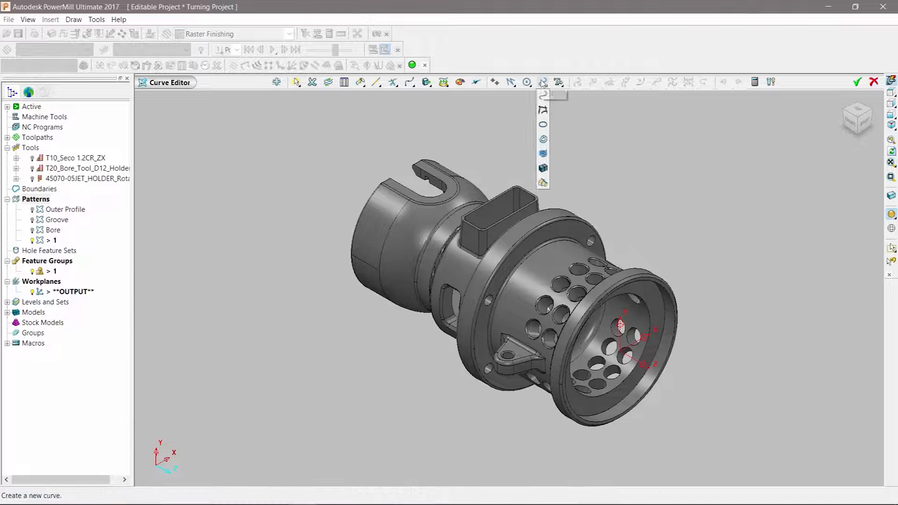
pyautogui.click(543, 183)
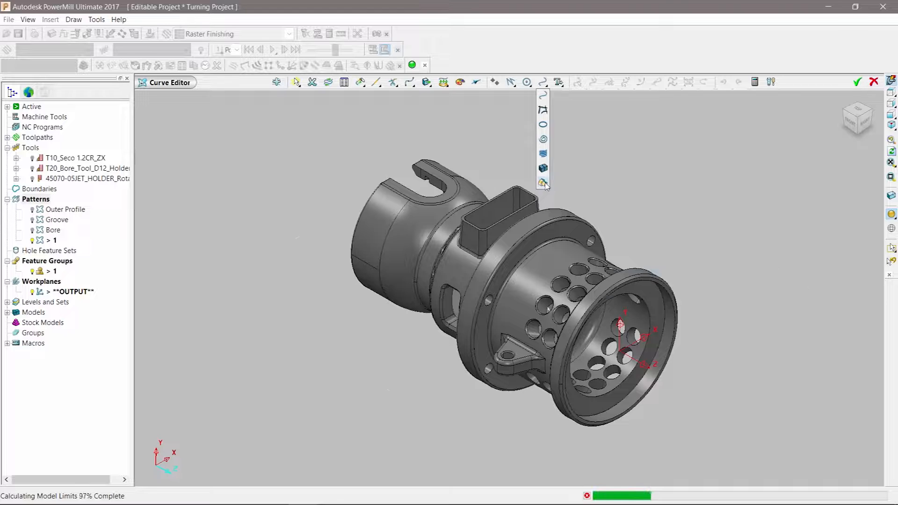
pyautogui.click(80, 154)
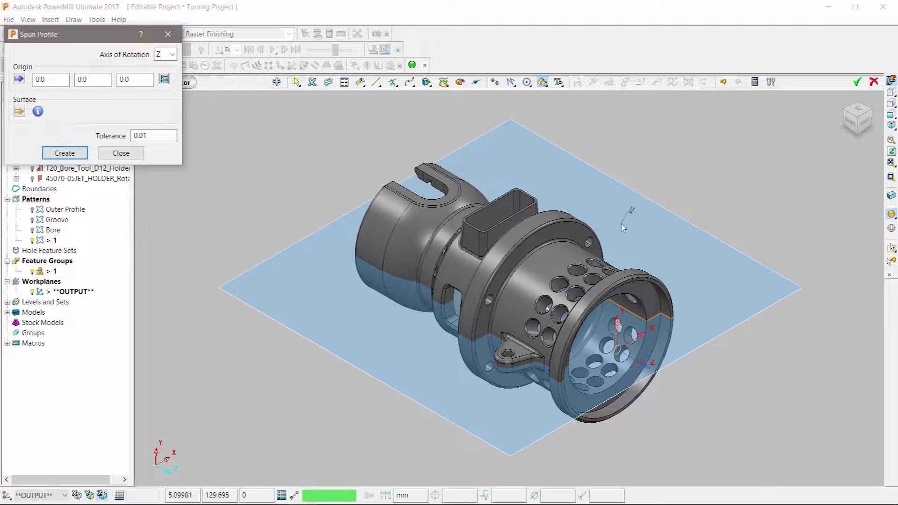
# - Examine the spun profile curve from the top view with the model shading turned off
pyautogui.moveTo(627, 217); pyautogui.dragTo(845, 258, button='middle')
pyautogui.click(891, 104)
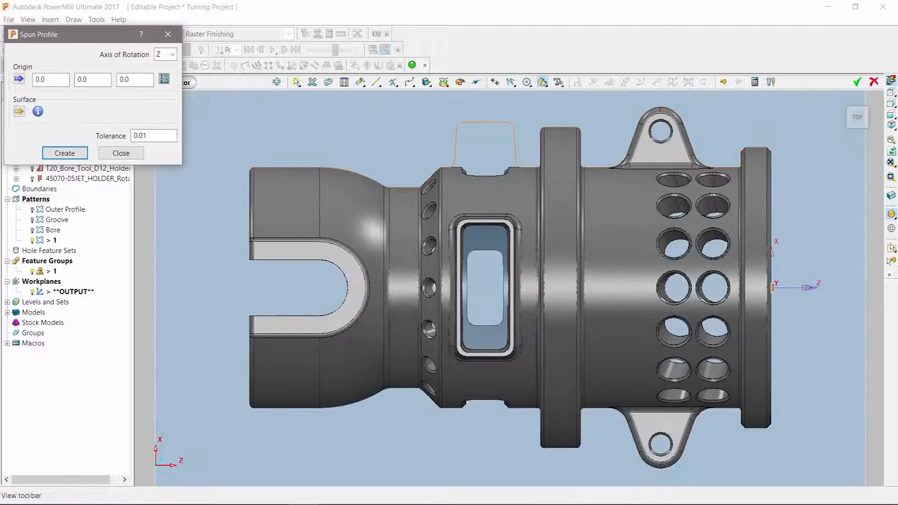
pyautogui.click(891, 215)
pyautogui.hotkey('ctrl', '1')
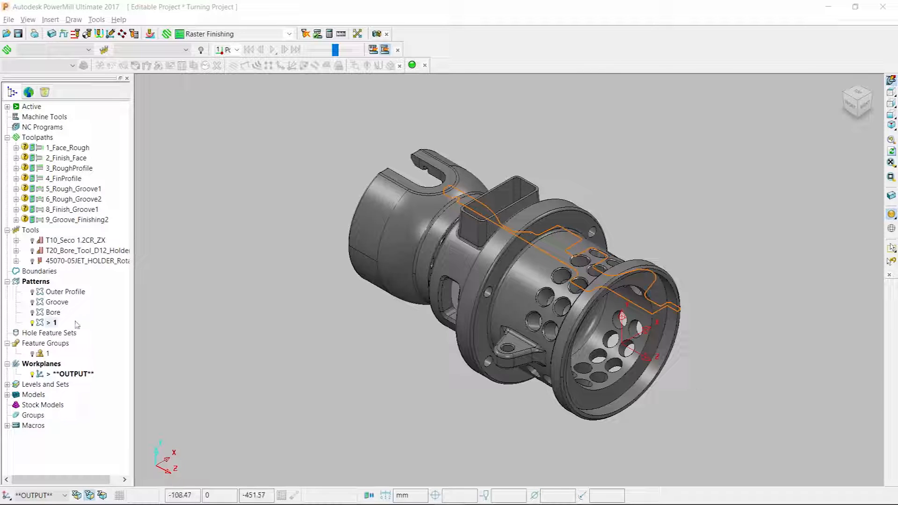
# - Turn off model shading, hide pattern 1, and display the Outer Profile and Groove patterns in isometric view
pyautogui.hotkey('ctrl', '5')
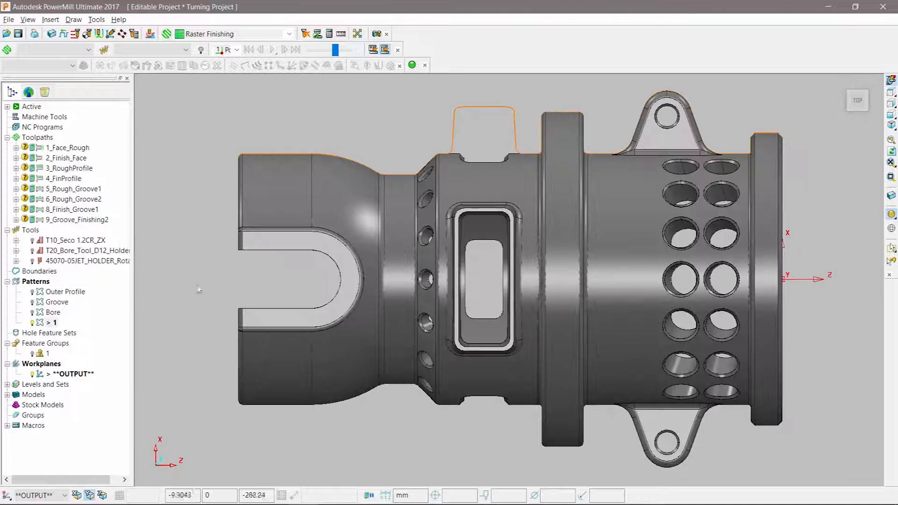
pyautogui.click(890, 214)
pyautogui.doubleClick(40, 325)
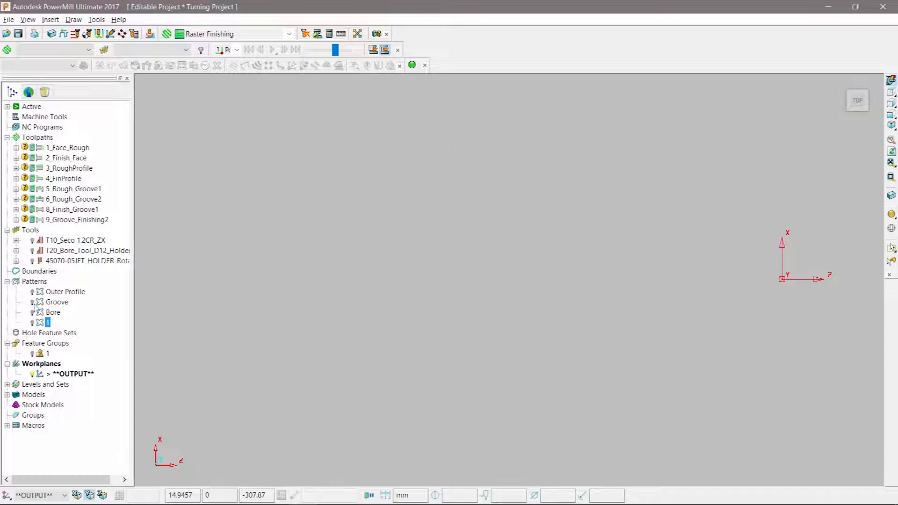
pyautogui.doubleClick(39, 294)
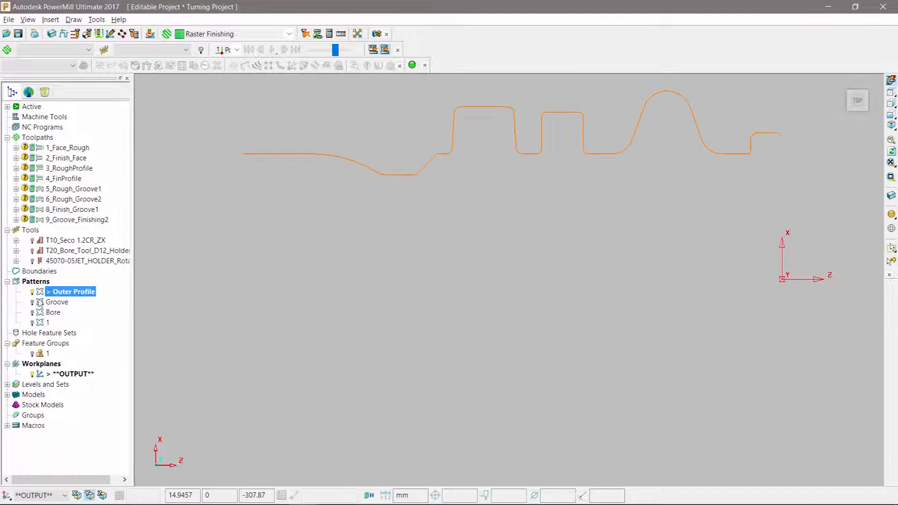
pyautogui.click(32, 303)
pyautogui.doubleClick(39, 304)
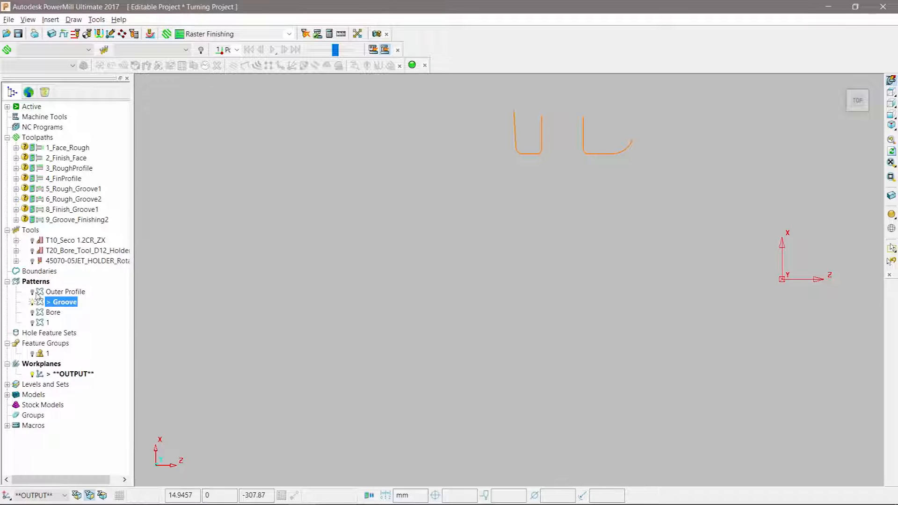
pyautogui.doubleClick(40, 295)
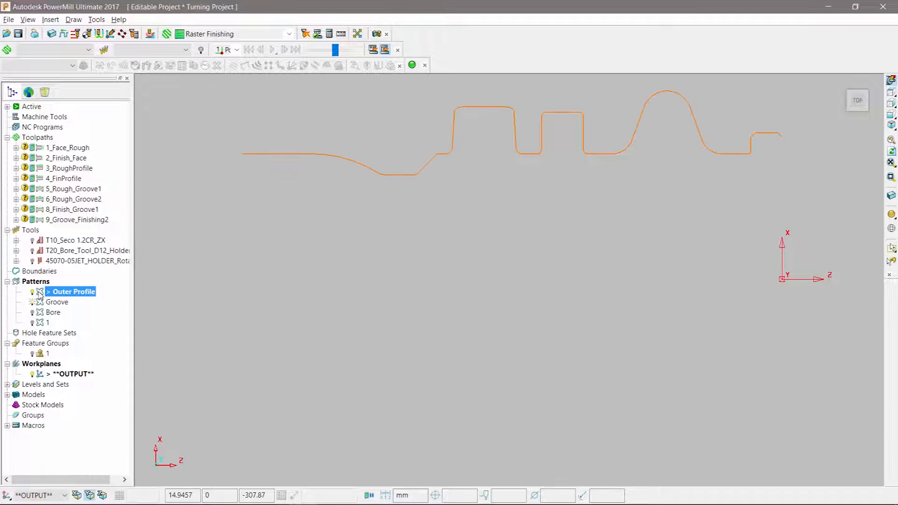
pyautogui.hotkey('ctrl', '1')
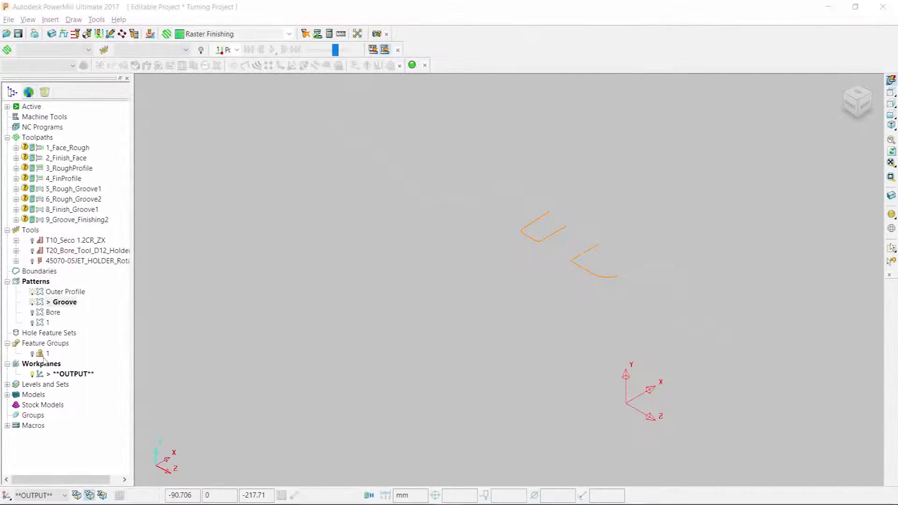
# - Add outer-diameter freeform groove features to feature group 1 from the two curves of the Groove pattern
pyautogui.rightClick(44, 358)
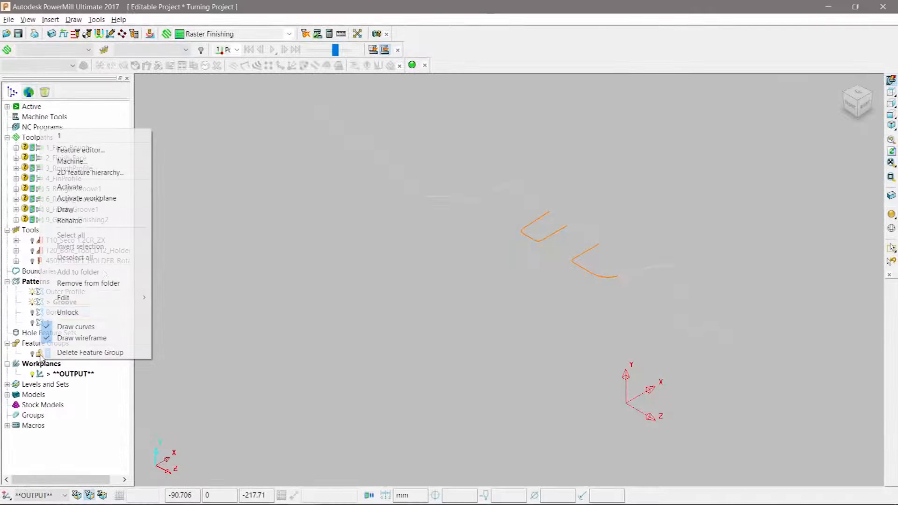
pyautogui.click(83, 148)
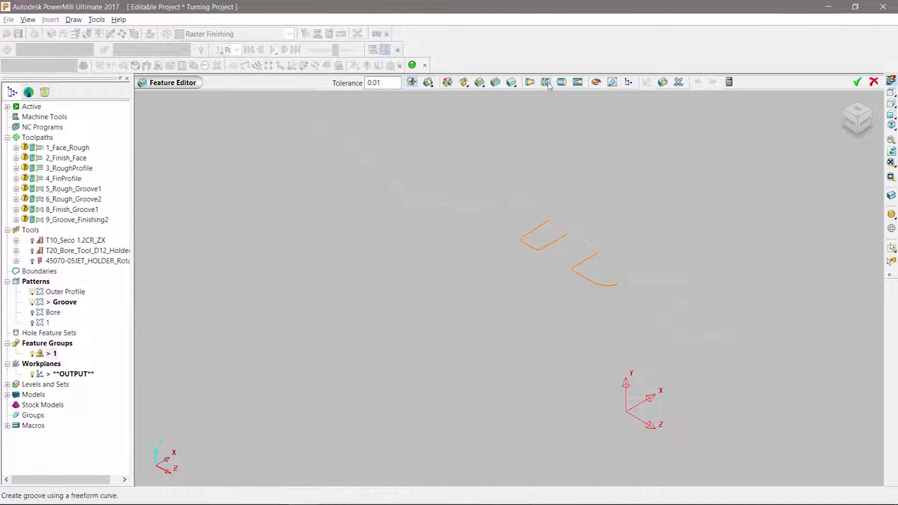
pyautogui.click(545, 82)
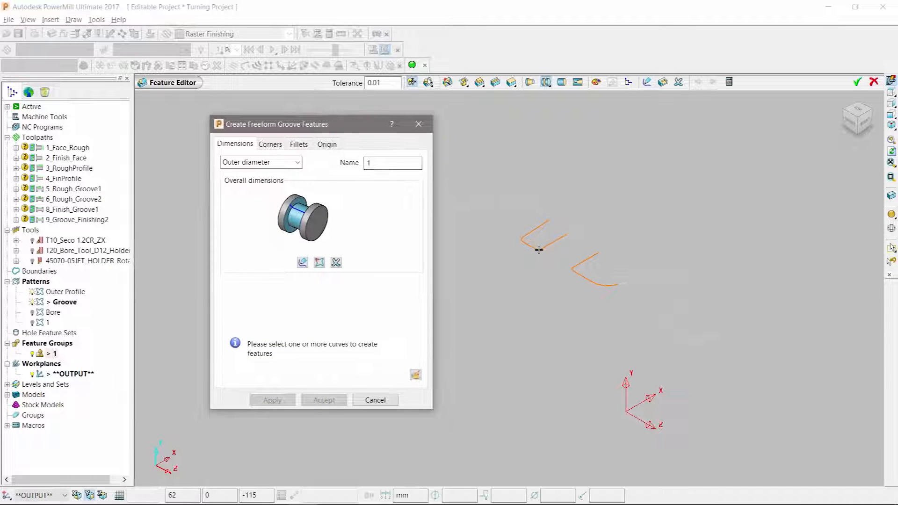
pyautogui.click(539, 249)
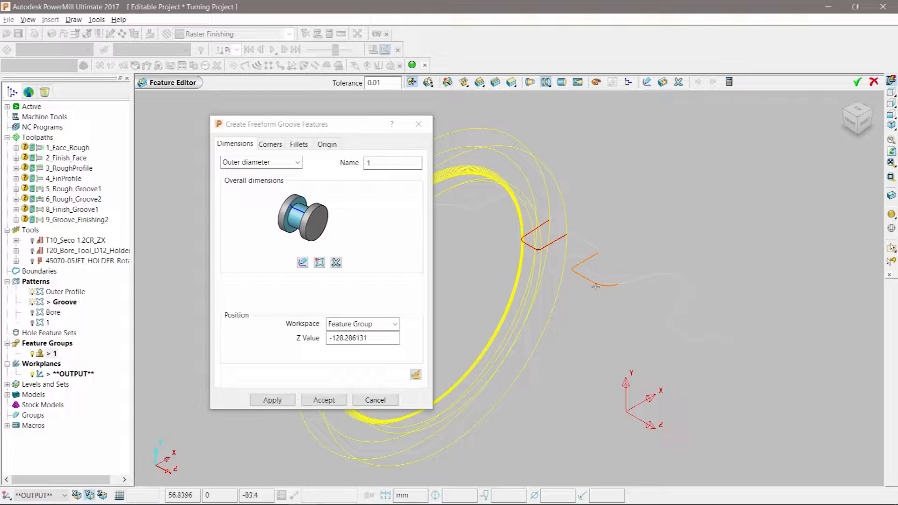
pyautogui.click(272, 400)
pyautogui.click(376, 400)
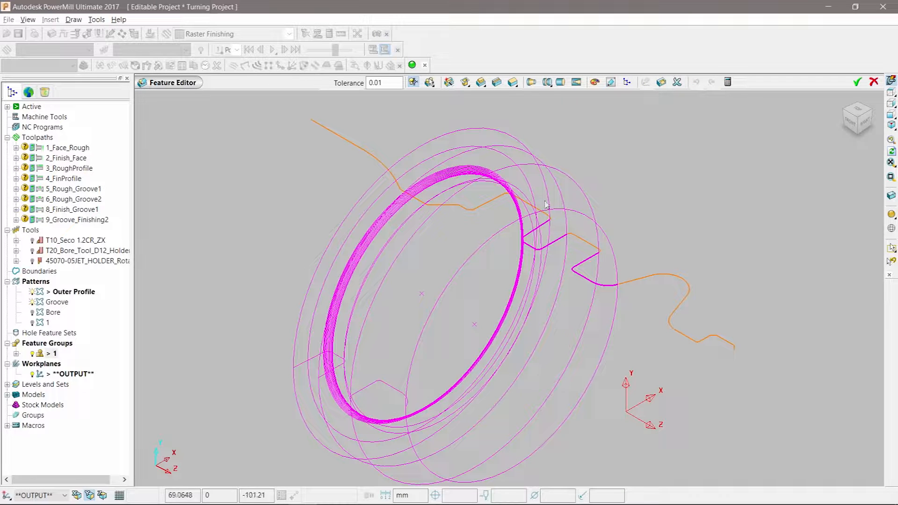
# - Create a turning profile feature from the Outer Profile curve
pyautogui.click(533, 83)
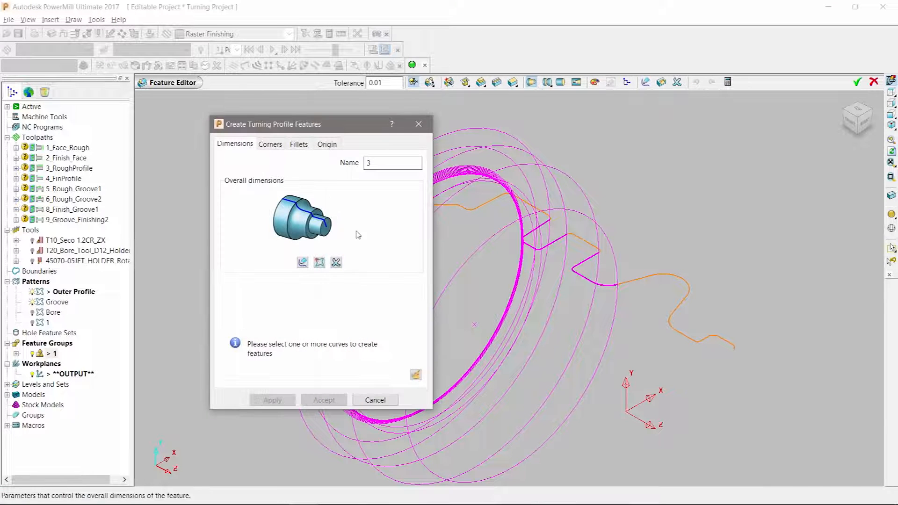
pyautogui.click(677, 332)
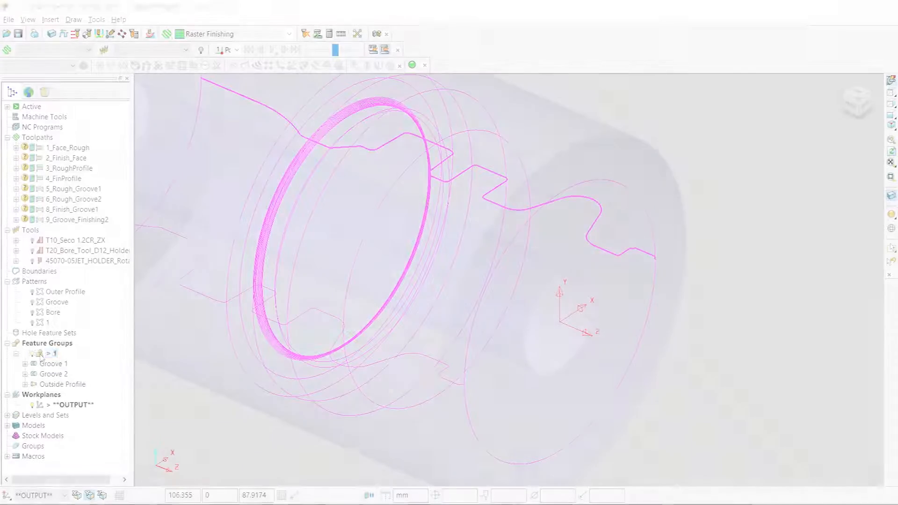
# - Add a turning face feature at the workplane origin and resize its diameters to fit the block's front face
pyautogui.rightClick(39, 354)
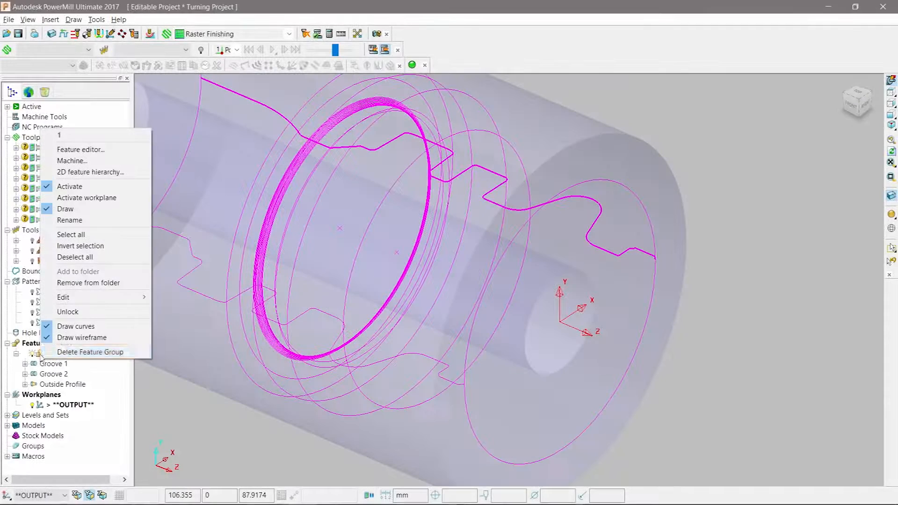
pyautogui.click(80, 150)
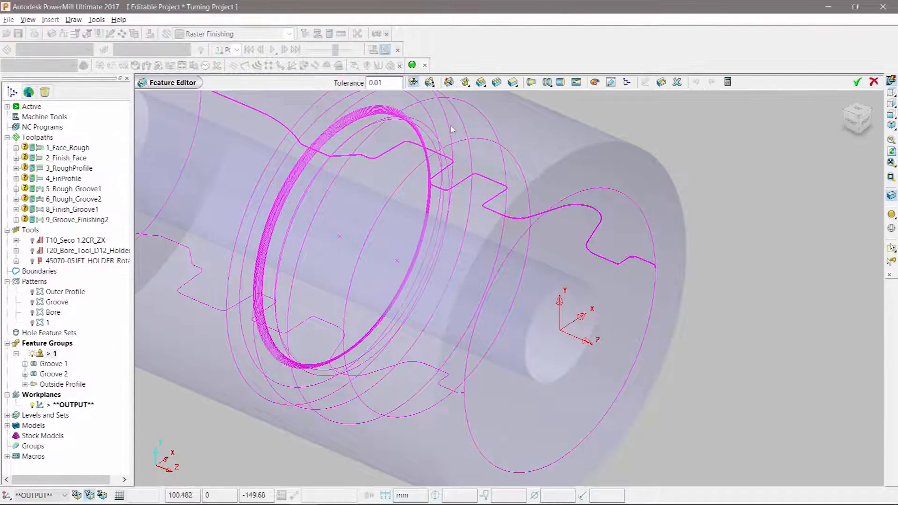
pyautogui.click(560, 83)
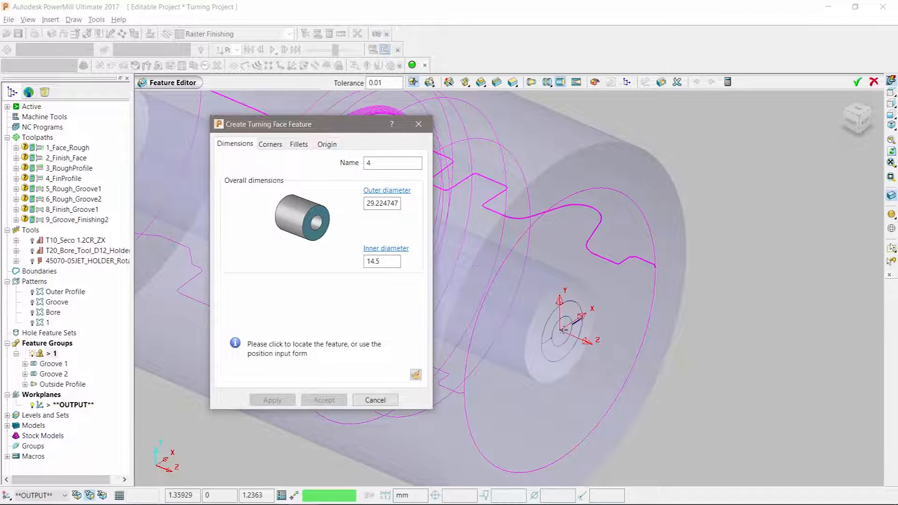
pyautogui.click(560, 331)
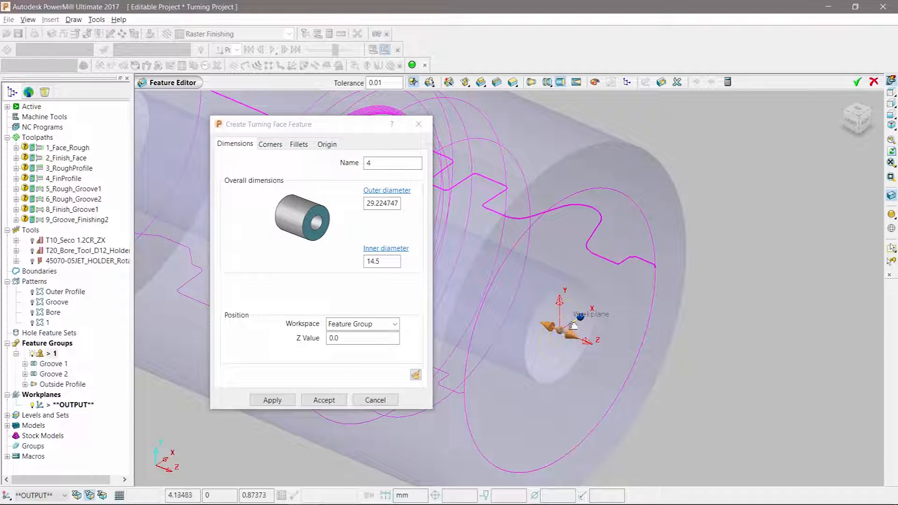
pyautogui.scroll(5, 578, 324)
pyautogui.moveTo(589, 302); pyautogui.dragTo(823, 164)
pyautogui.scroll(-3, 716, 251)
pyautogui.moveTo(636, 288); pyautogui.dragTo(680, 257)
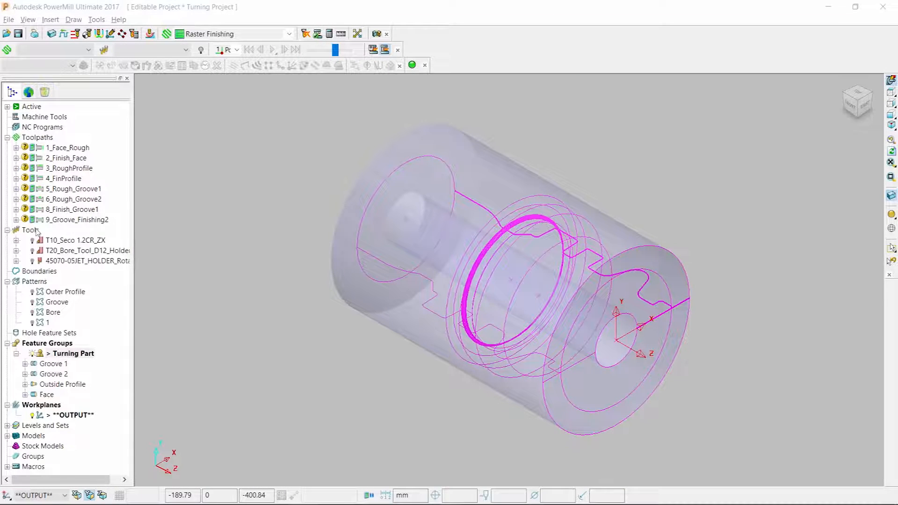
# - Create a new Turning - Profiling tool
pyautogui.rightClick(37, 232)
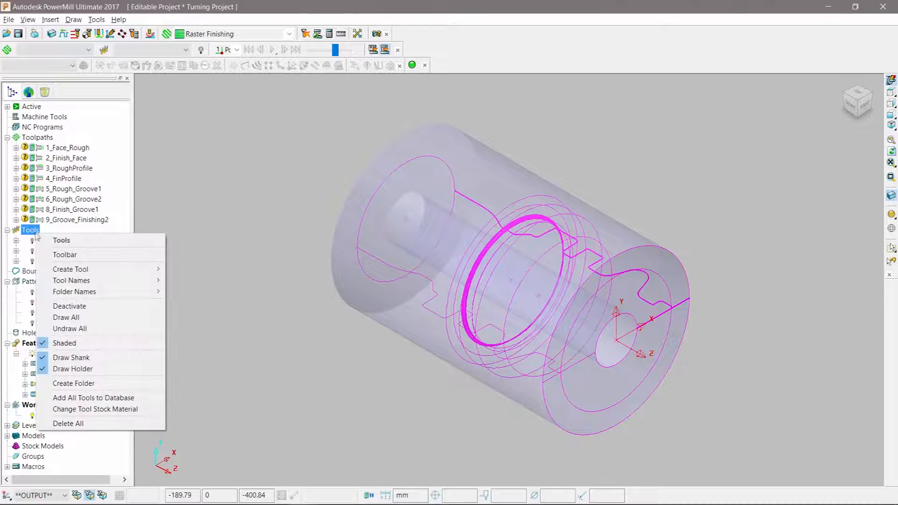
pyautogui.moveTo(75, 270)
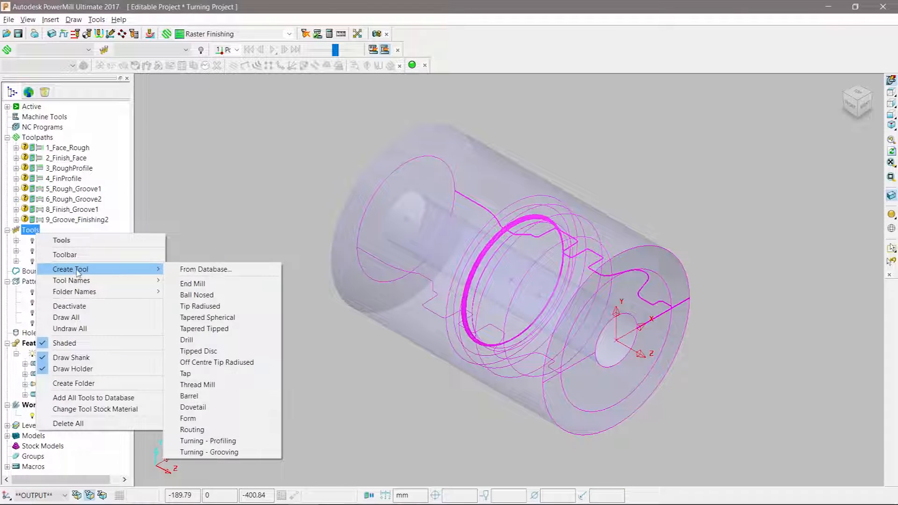
pyautogui.click(240, 442)
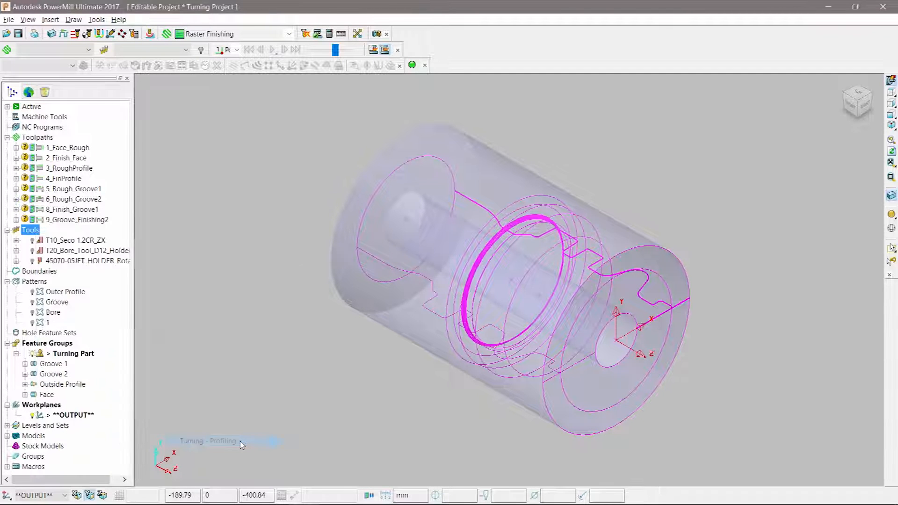
pyautogui.moveTo(191, 74); pyautogui.dragTo(332, 138)
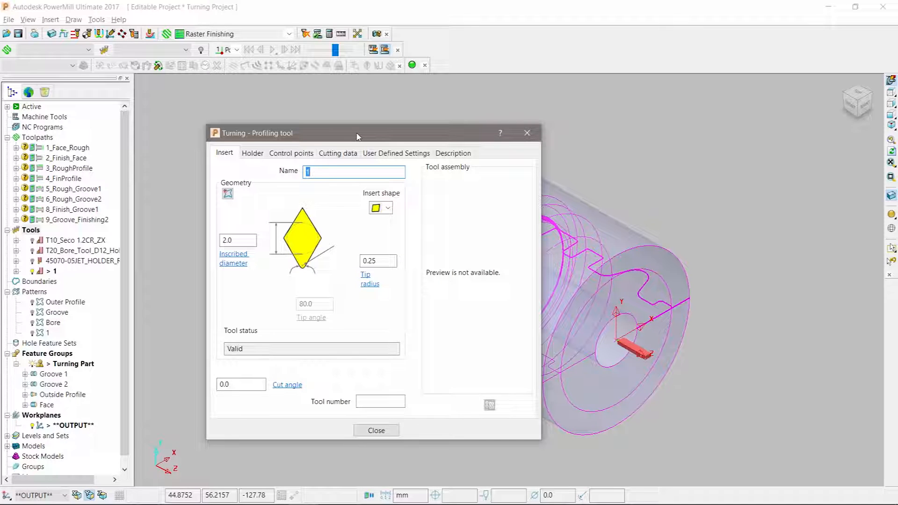
# - Review the insert shape choices, keep the current shape, and set the insert's inscribed diameter to 12 mm
pyautogui.click(388, 209)
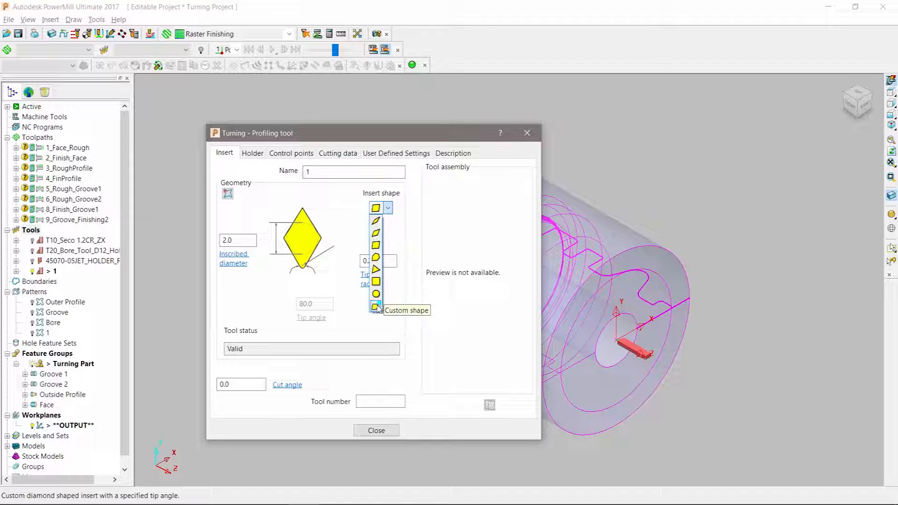
pyautogui.click(389, 210)
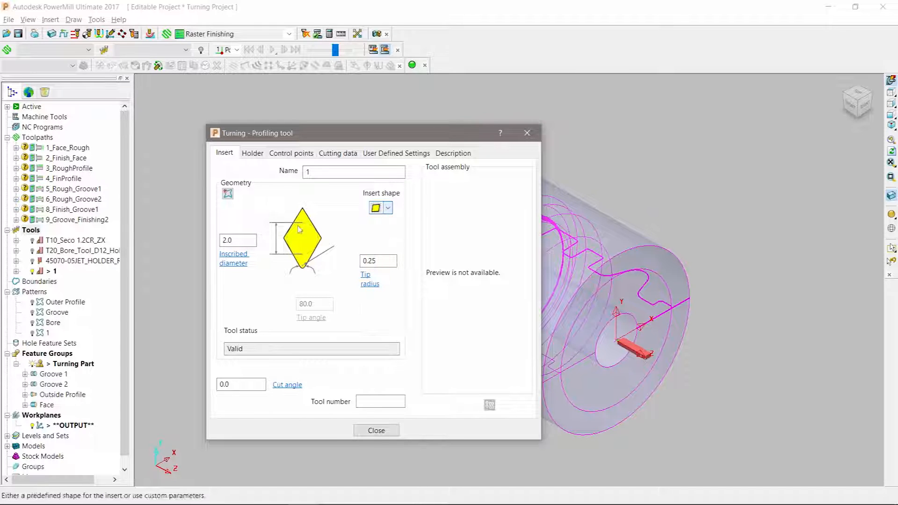
pyautogui.moveTo(241, 242); pyautogui.dragTo(207, 245)
pyautogui.write('12')
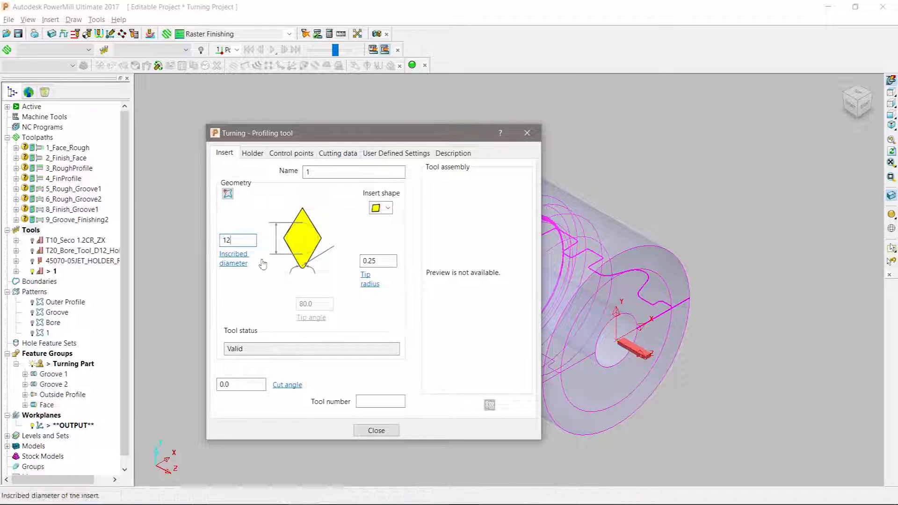
pyautogui.press('Tab')
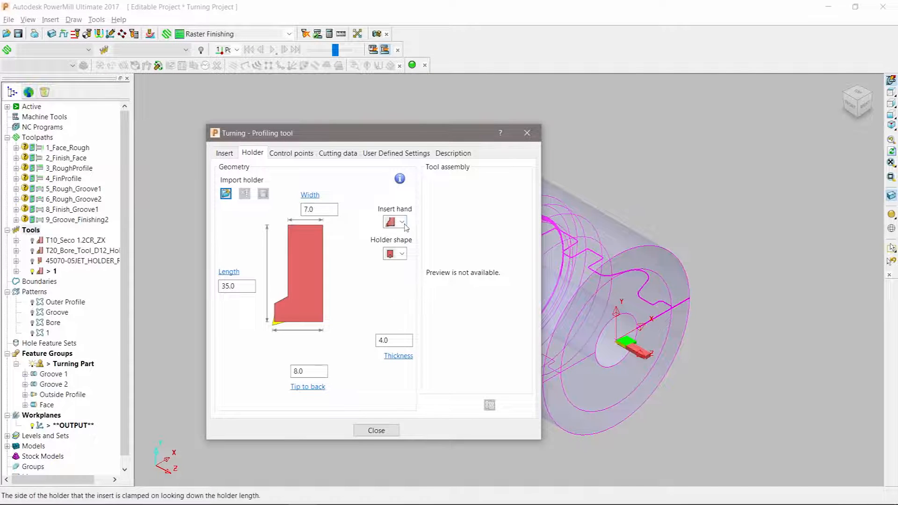
# - Examine the holder shapes available for the profiling tool, including the boring bar holder
pyautogui.click(394, 254)
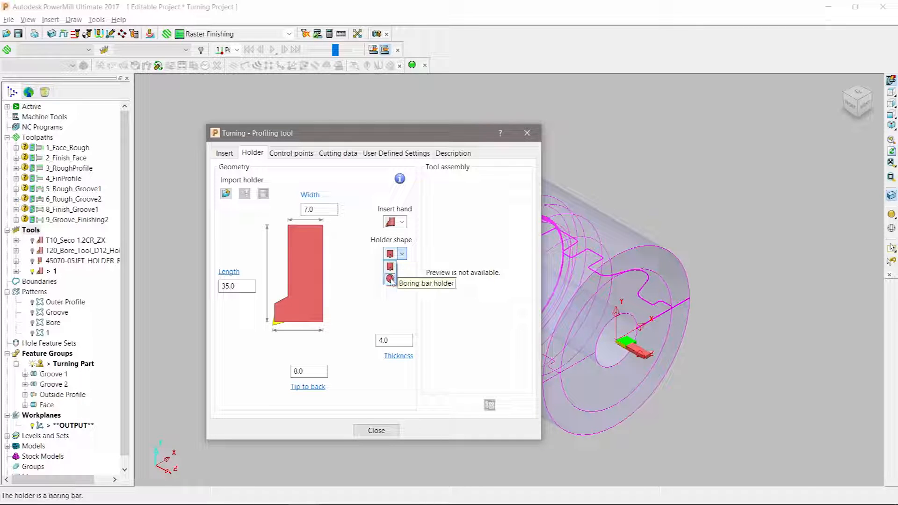
pyautogui.click(407, 255)
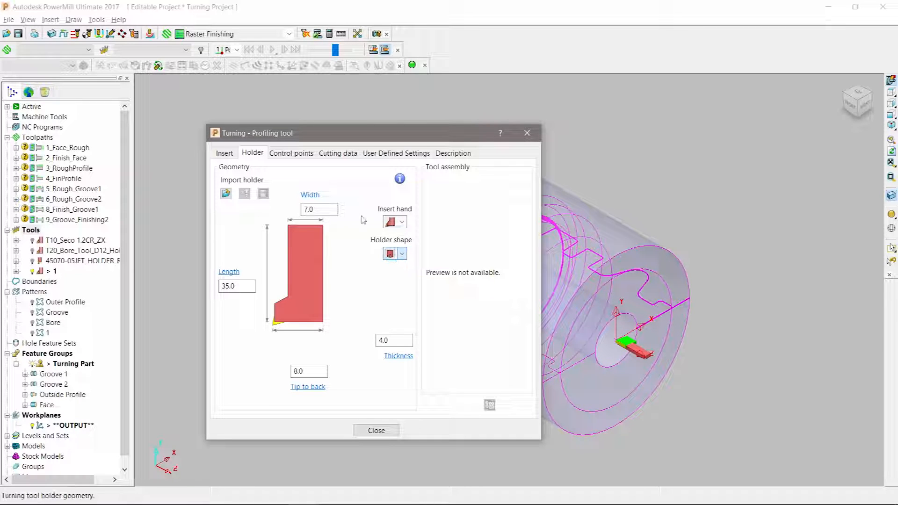
# - Import the holder file T10 Turning D12Holder 1.2CR.dmt for the profiling tool
pyautogui.click(226, 193)
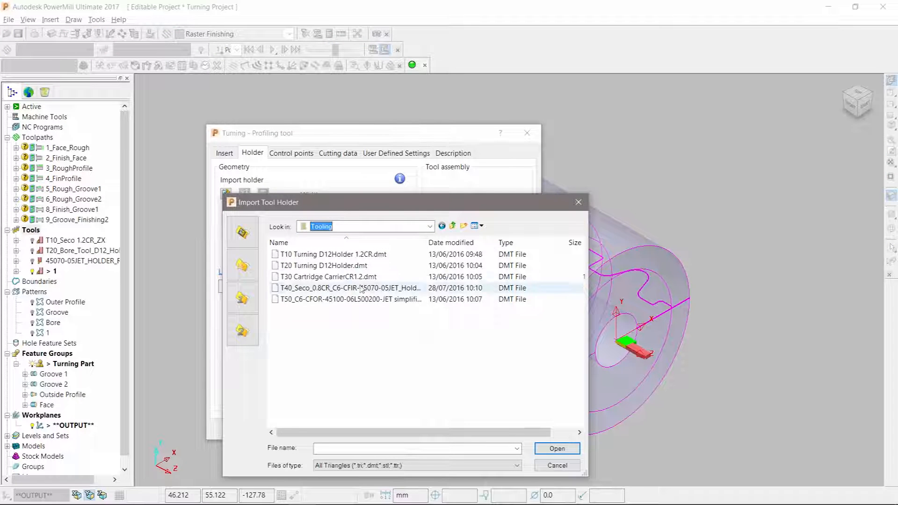
pyautogui.click(348, 254)
pyautogui.click(557, 448)
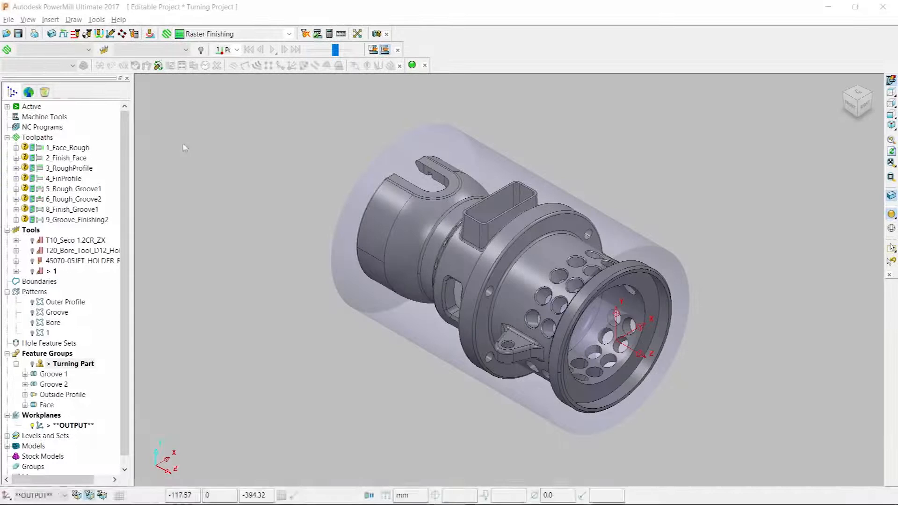
# - Display the Turning category of toolpath strategies
pyautogui.click(166, 34)
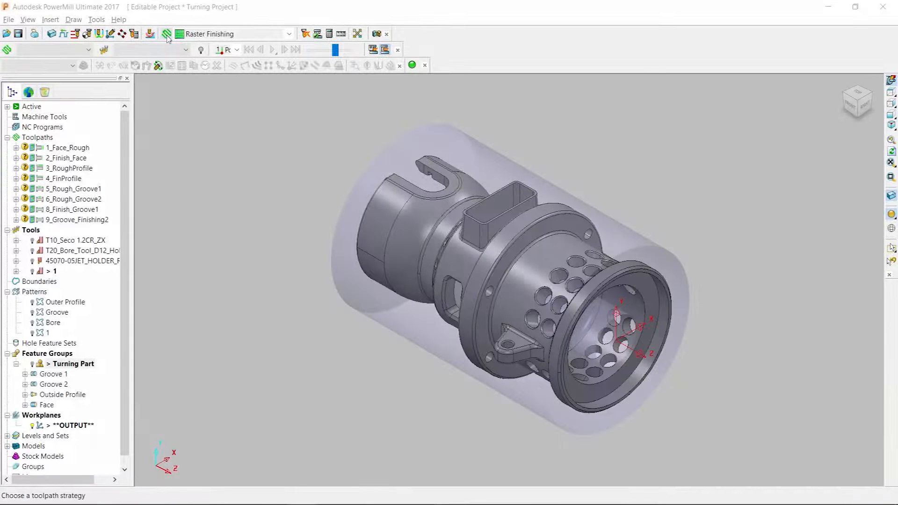
pyautogui.moveTo(209, 51); pyautogui.dragTo(247, 94)
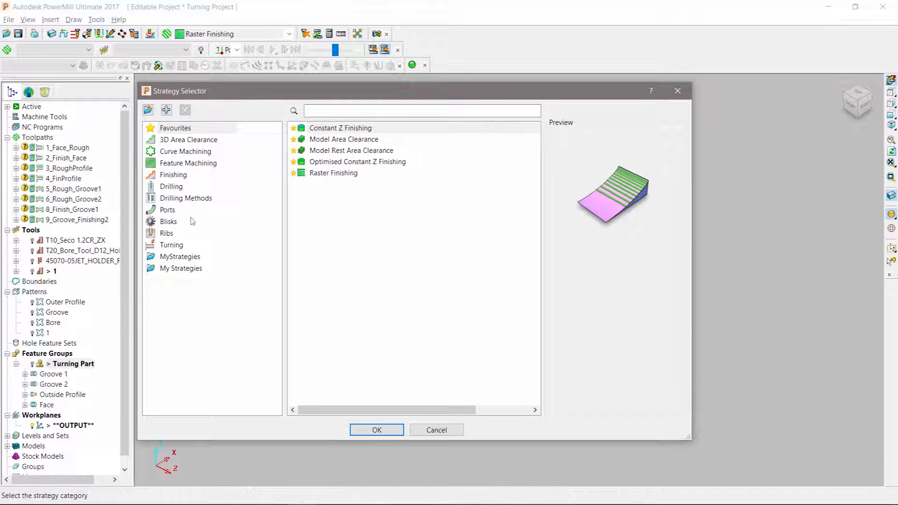
pyautogui.click(189, 247)
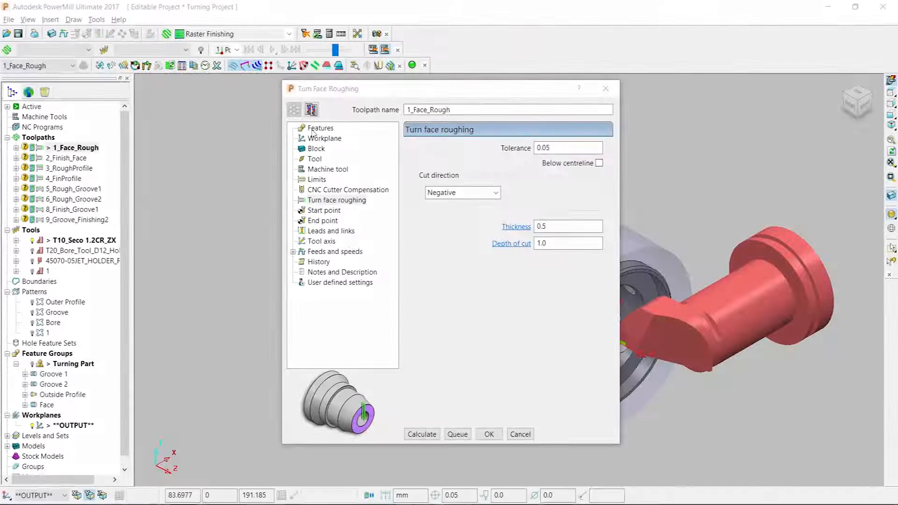
# - Assign the Face feature from the Turning Part group to toolpath 1_Face_Rough and check its assigned tool
pyautogui.click(314, 128)
pyautogui.click(482, 174)
pyautogui.click(467, 195)
pyautogui.click(449, 245)
pyautogui.click(461, 267)
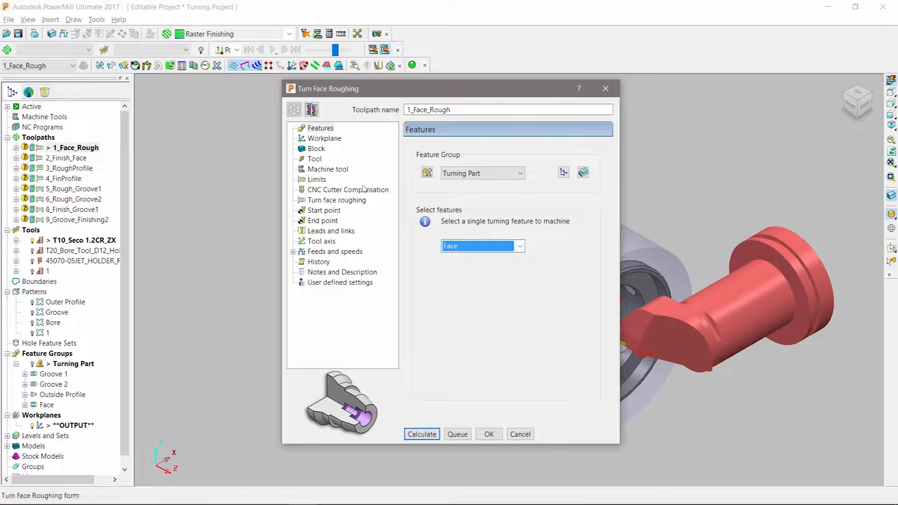
pyautogui.click(315, 159)
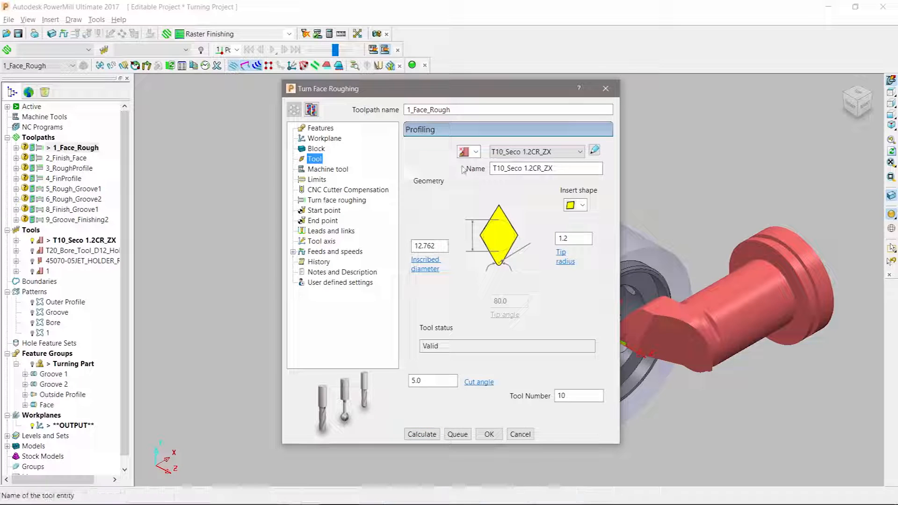
# - Set the face roughing thickness to 1 mm, calculate 1_Face_Rough and inspect the resulting toolpath on the part
pyautogui.click(322, 200)
pyautogui.click(528, 227)
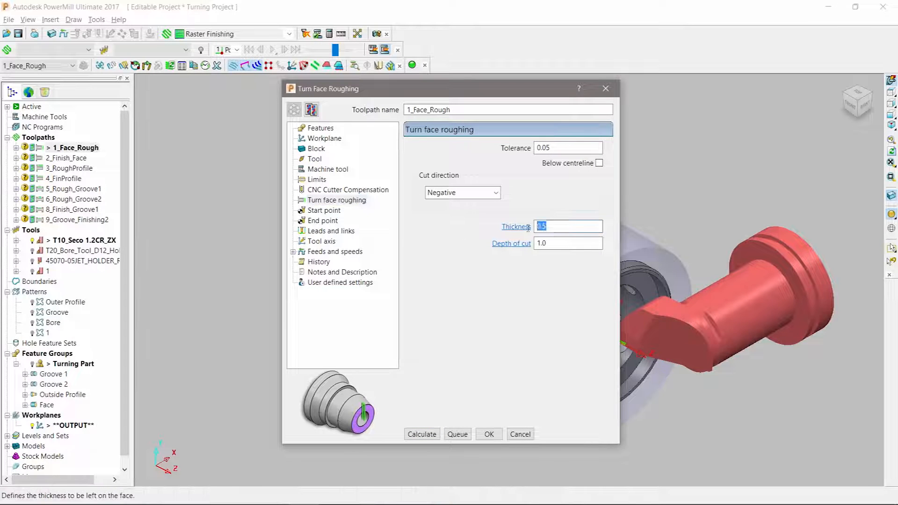
pyautogui.write('1')
pyautogui.press('Tab')
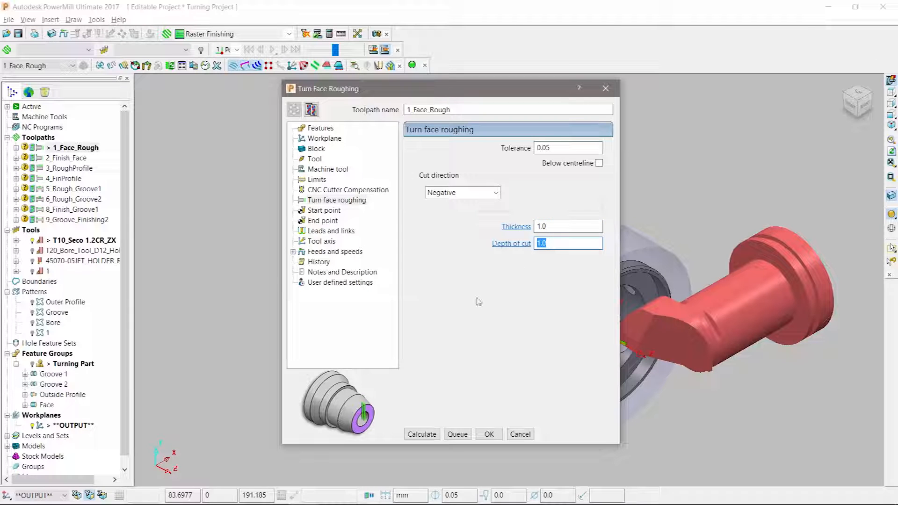
pyautogui.click(421, 434)
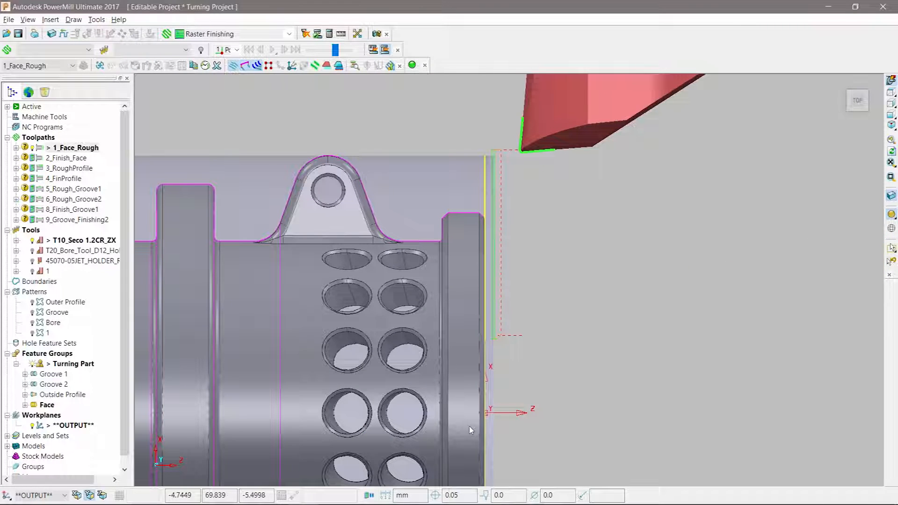
pyautogui.hotkey('ctrl', '1')
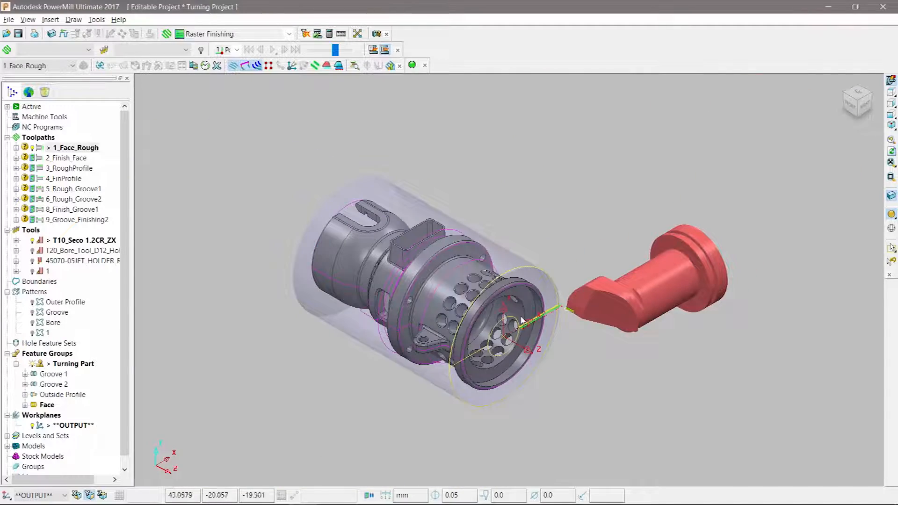
pyautogui.scroll(3, 522, 320)
pyautogui.scroll(2, 521, 318)
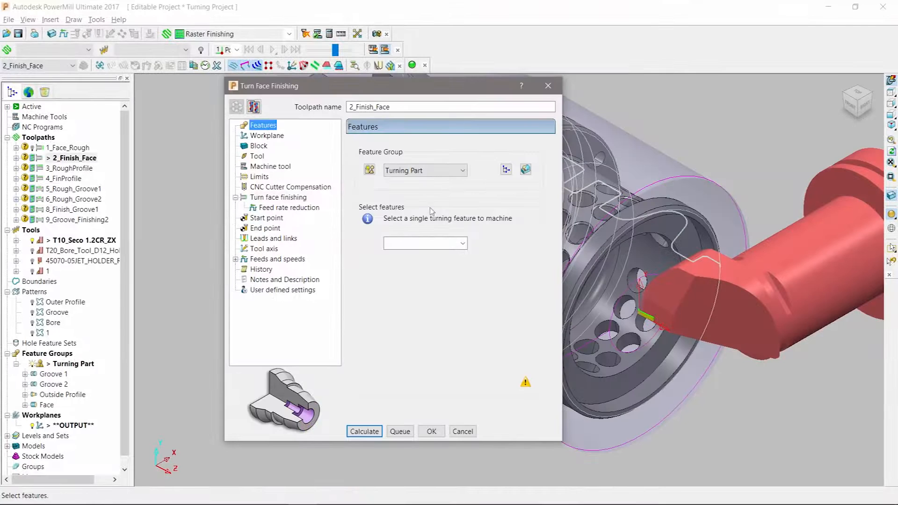
# - Configure 2_Finish_Face for the Face feature with a previous thickness of 1 mm and 3 cuts, and calculate it
pyautogui.click(428, 243)
pyautogui.click(407, 262)
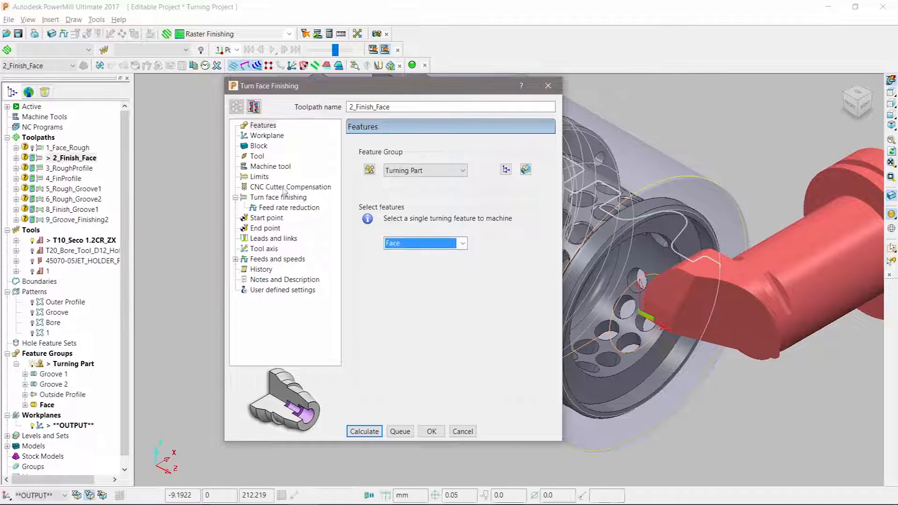
pyautogui.click(263, 197)
pyautogui.click(438, 240)
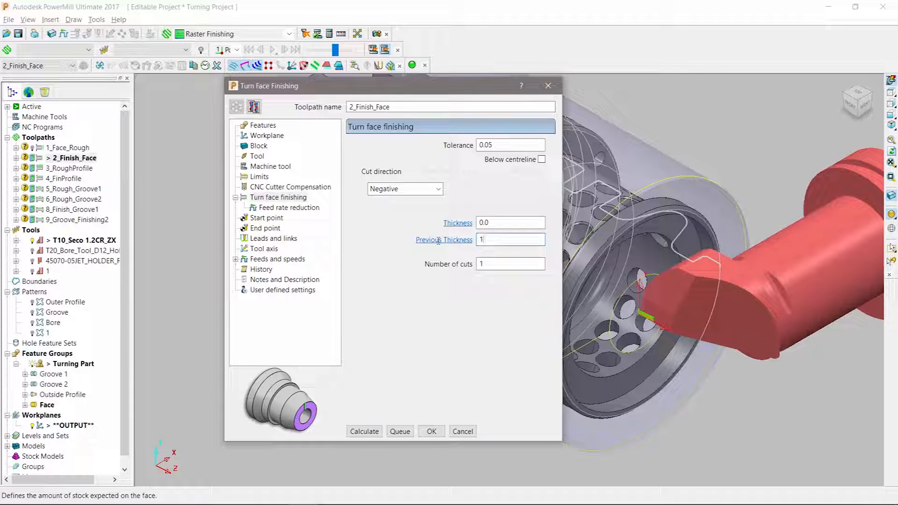
pyautogui.press('Tab')
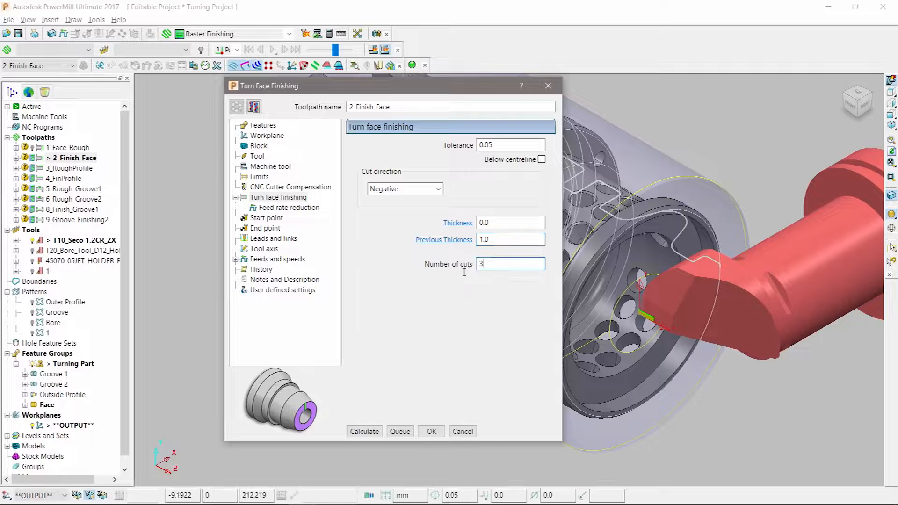
pyautogui.click(367, 431)
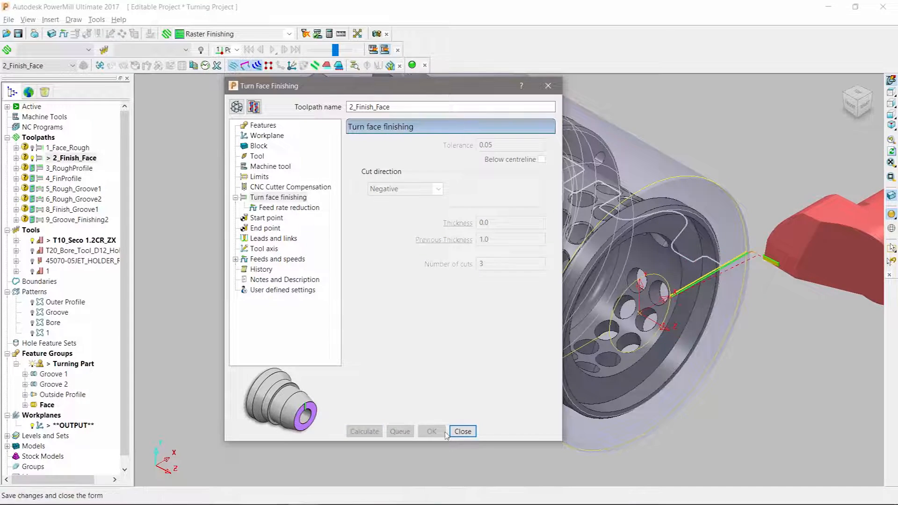
pyautogui.click(462, 431)
pyautogui.scroll(5, 719, 282)
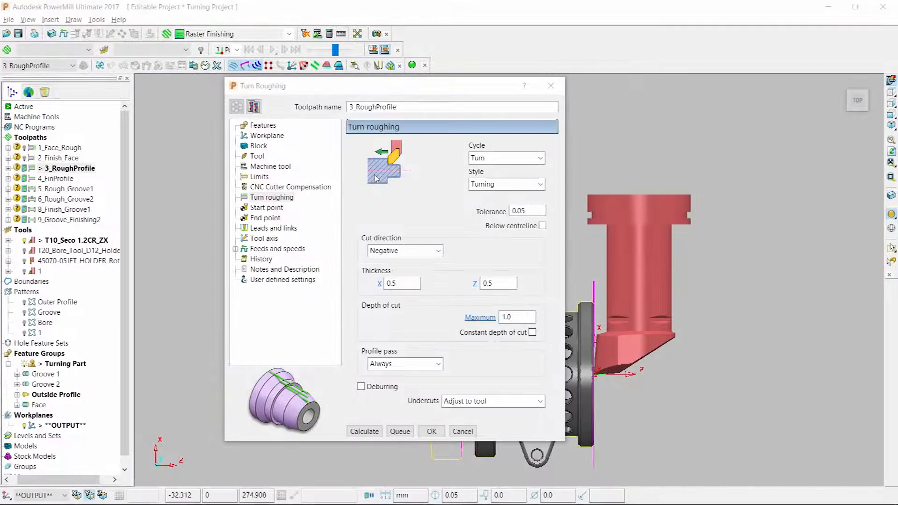
# - Review the cycle and style choices for 3_RoughProfile, keeping the Turn cycle and Turning style
pyautogui.click(540, 158)
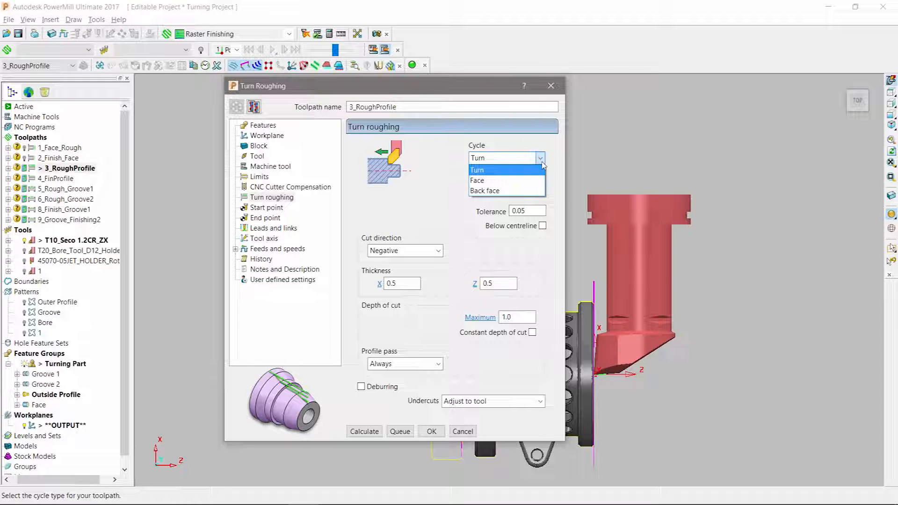
pyautogui.click(538, 169)
pyautogui.click(540, 184)
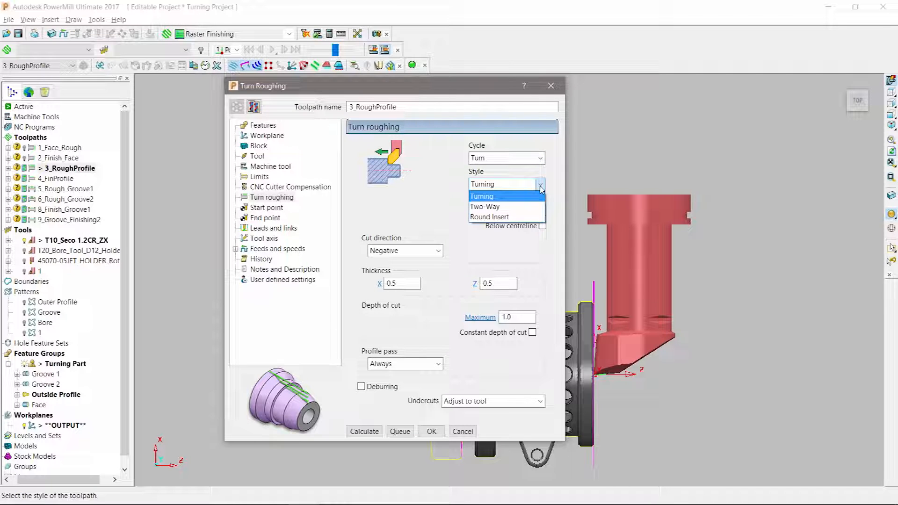
pyautogui.click(541, 185)
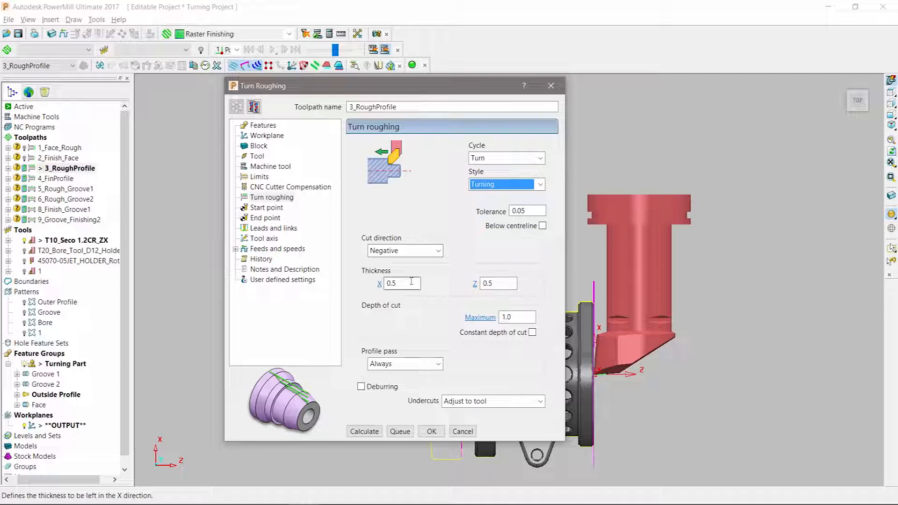
# - Set the X and Z thickness of 3_RoughProfile to 0.2 mm with profile pass Always, and calculate the toolpath
pyautogui.click(387, 284)
pyautogui.press('Tab')
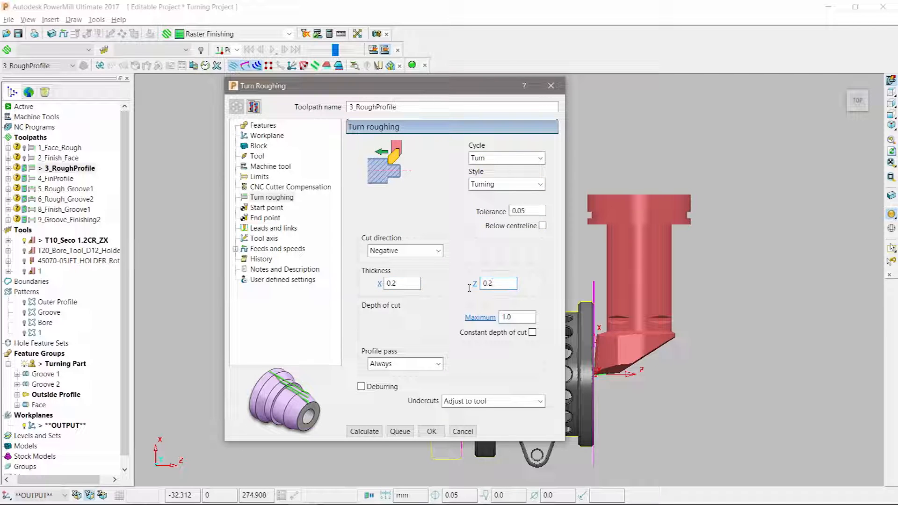
pyautogui.write('0.2')
pyautogui.click(407, 364)
pyautogui.click(410, 378)
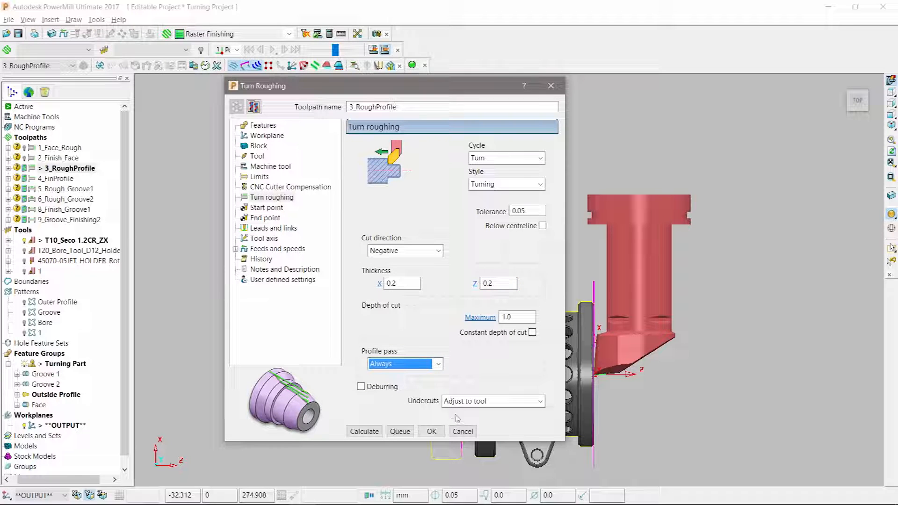
pyautogui.click(362, 434)
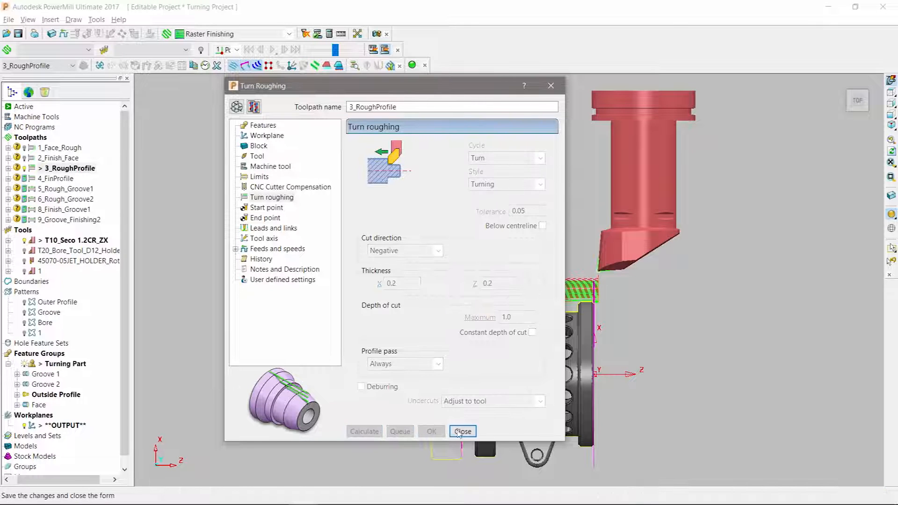
pyautogui.click(462, 430)
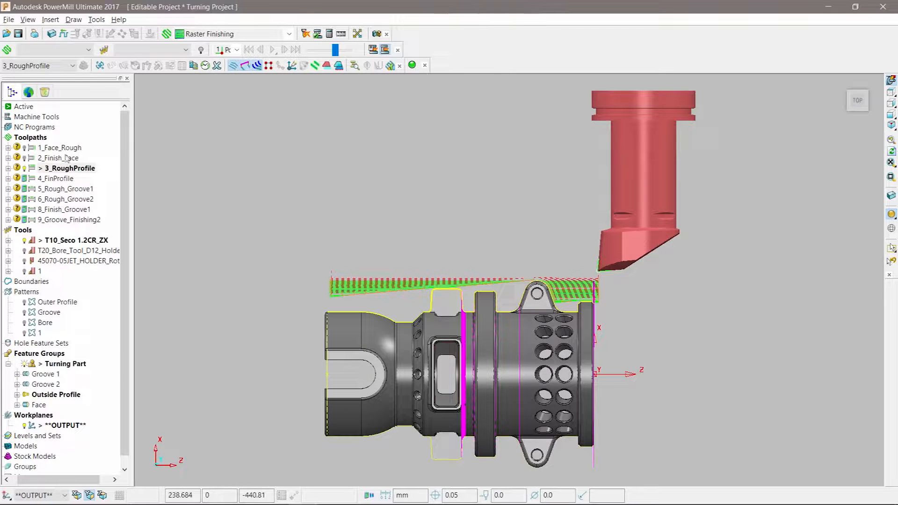
# - Simulate 3_RoughProfile from its start, pause the simulation and inspect the cuts around the outside profile
pyautogui.rightClick(57, 167)
pyautogui.click(94, 143)
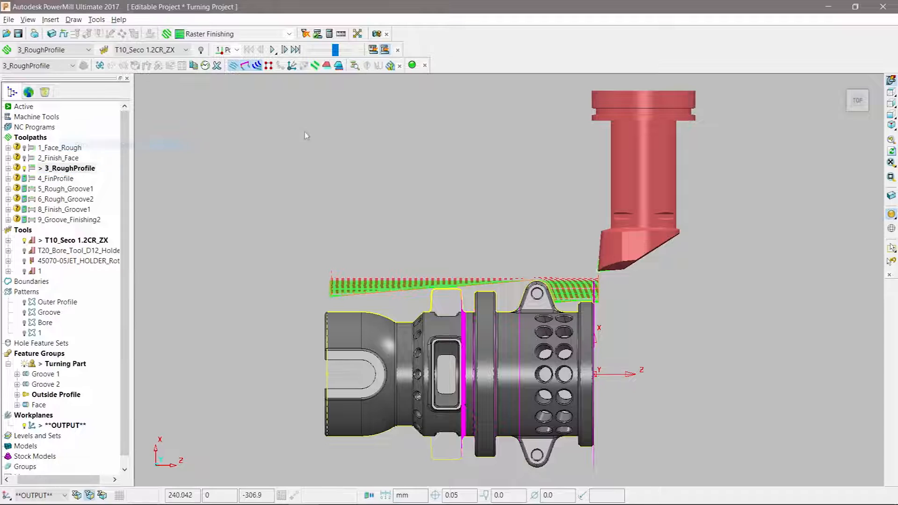
pyautogui.click(273, 50)
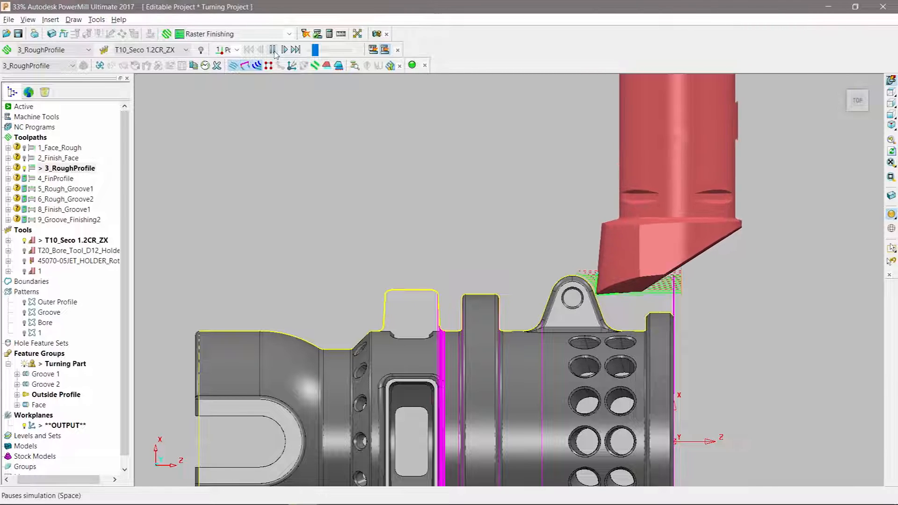
pyautogui.click(274, 49)
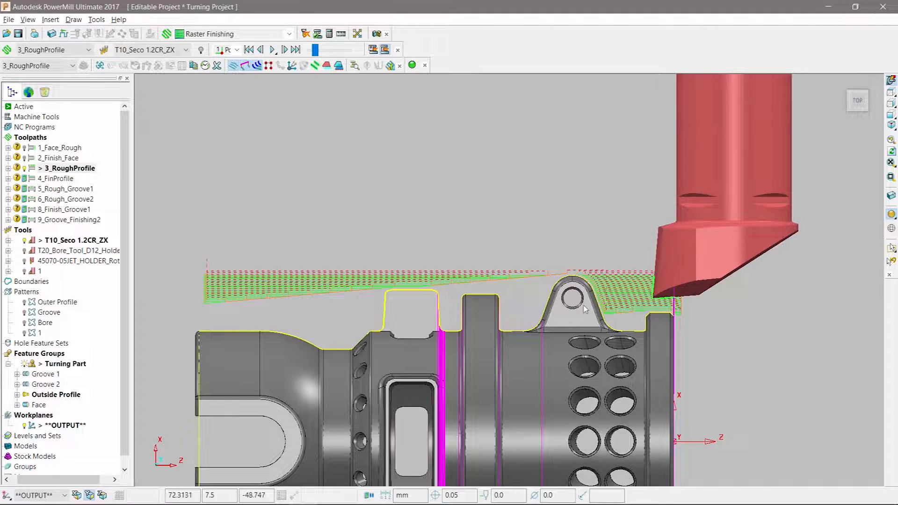
pyautogui.scroll(5, 584, 309)
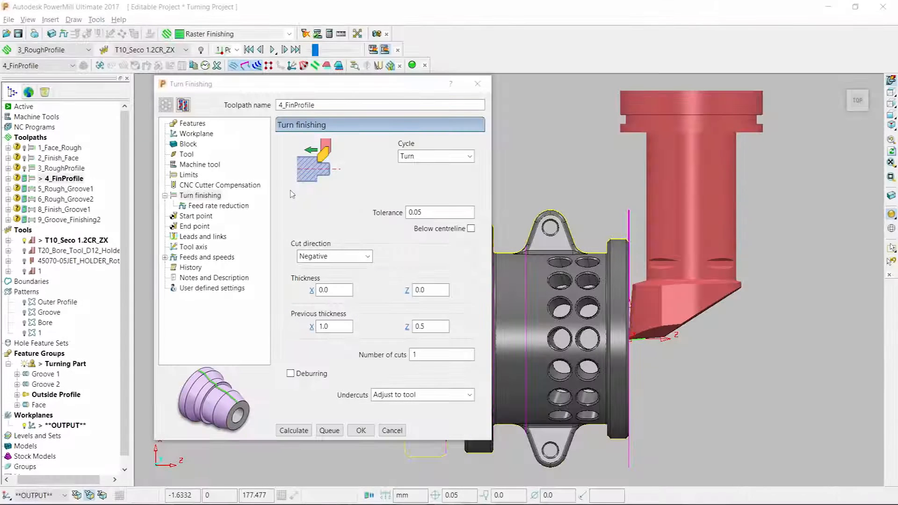
# - Set the X and Z previous thickness of 4_FinProfile to 0.2 mm with 3 cuts, and calculate the toolpath
pyautogui.doubleClick(334, 326)
pyautogui.write('0.2')
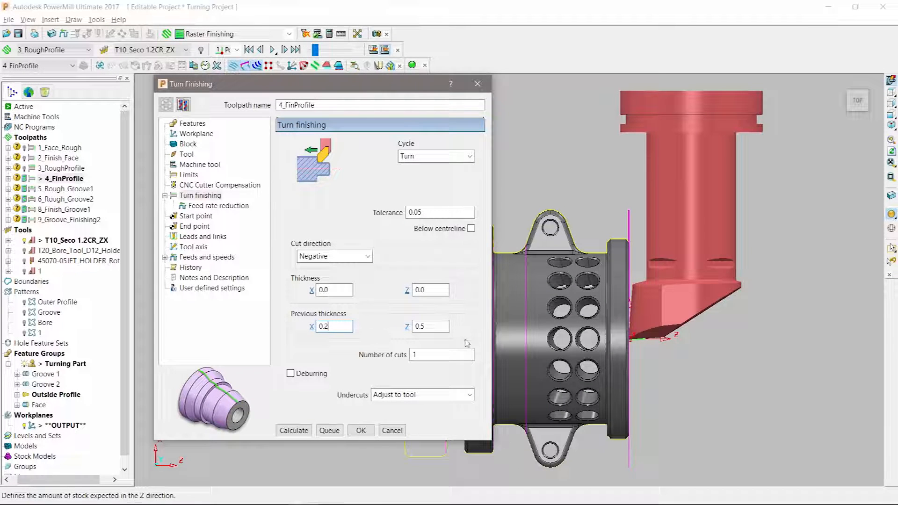
pyautogui.press('Tab')
pyautogui.press('Tab')
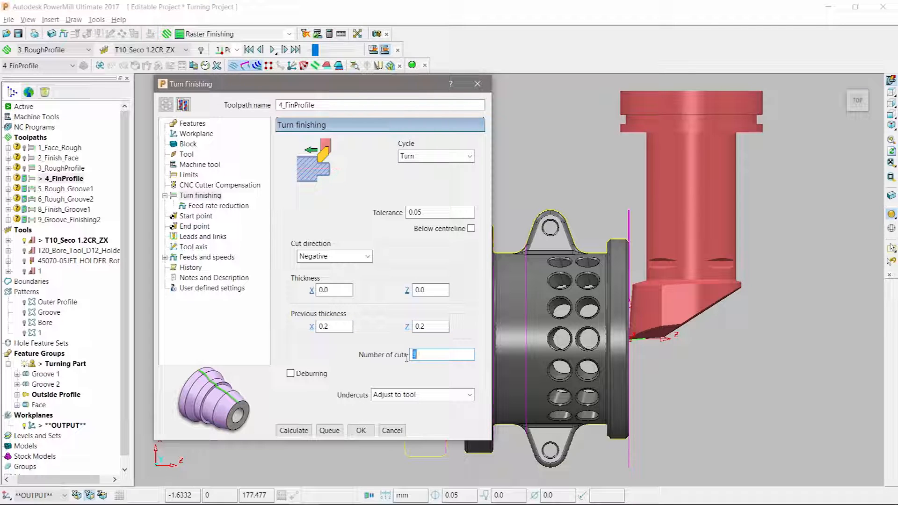
pyautogui.click(290, 431)
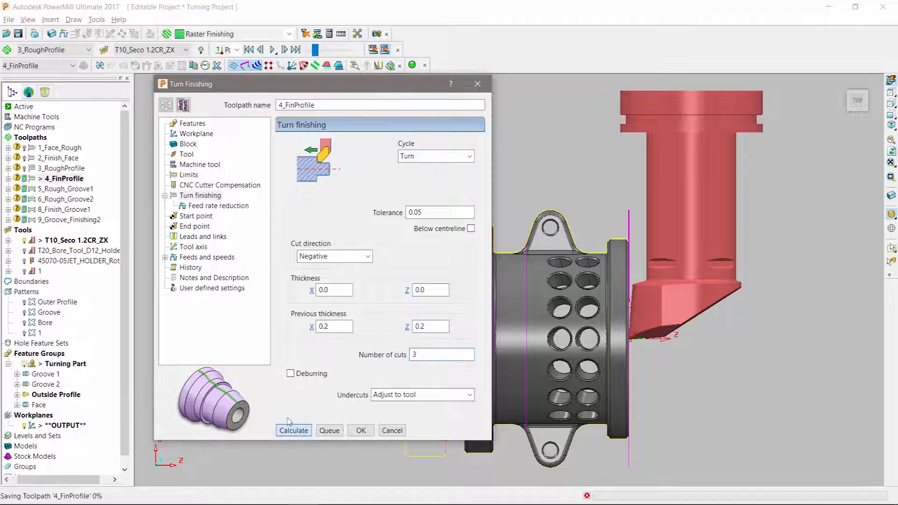
pyautogui.click(391, 430)
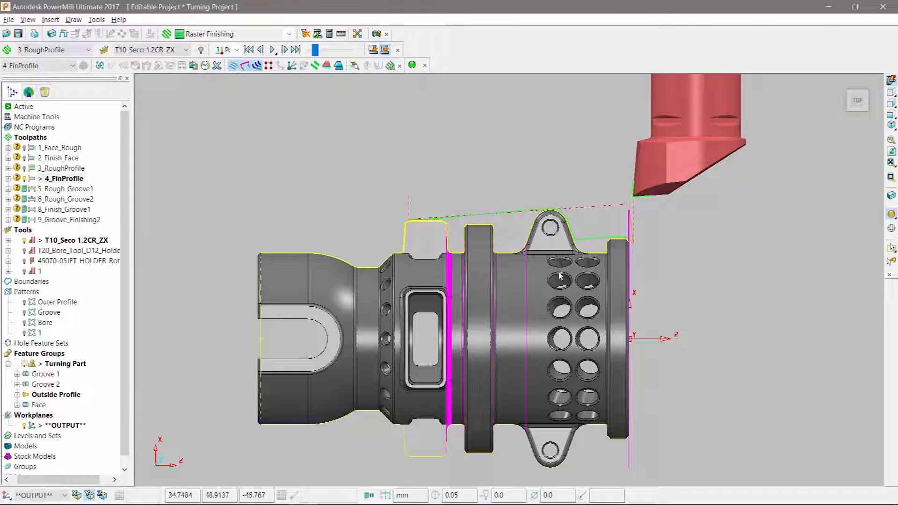
pyautogui.scroll(4, 533, 241)
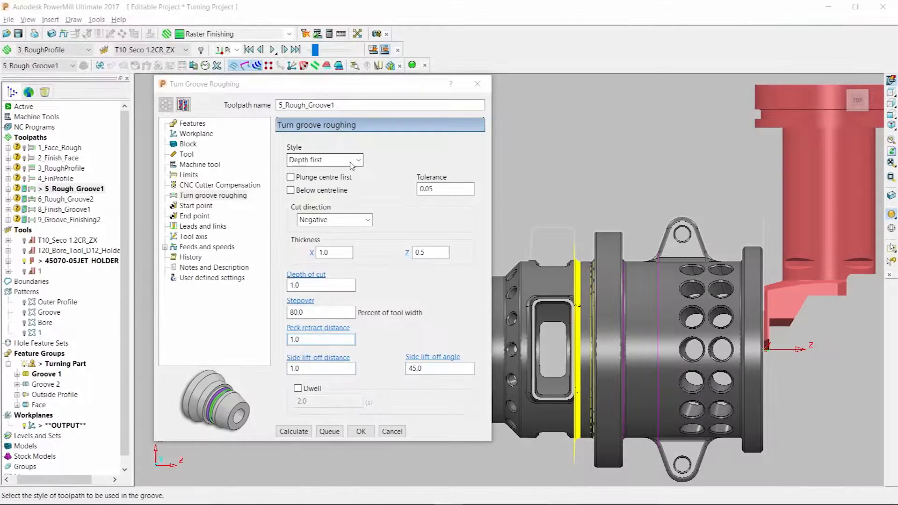
# - Keep the Depth first style for 5_Rough_Groove1, and set its X thickness and depth of cut to 0.5 mm
pyautogui.click(351, 160)
pyautogui.click(340, 176)
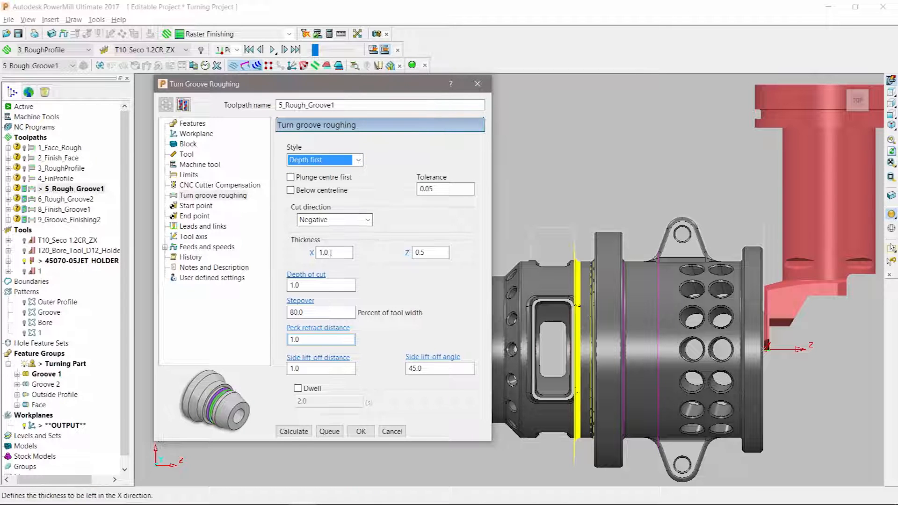
pyautogui.moveTo(335, 254); pyautogui.dragTo(309, 257)
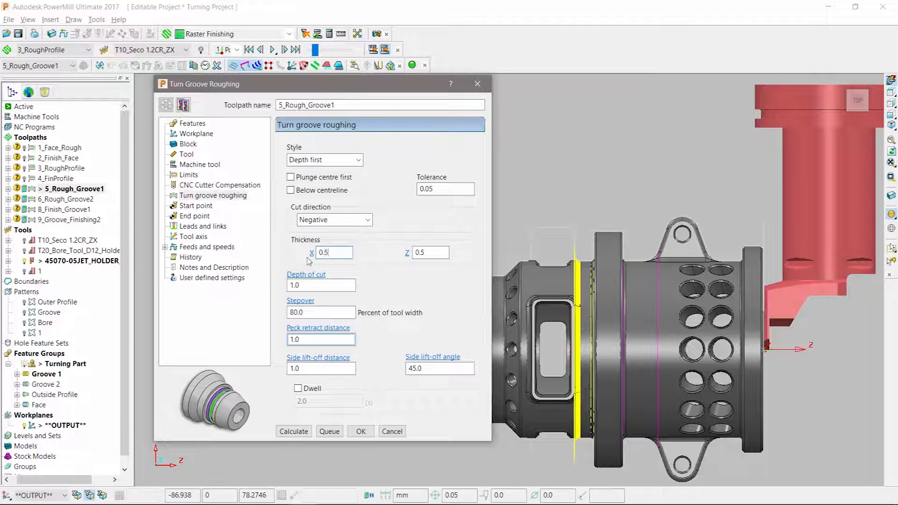
pyautogui.click(317, 286)
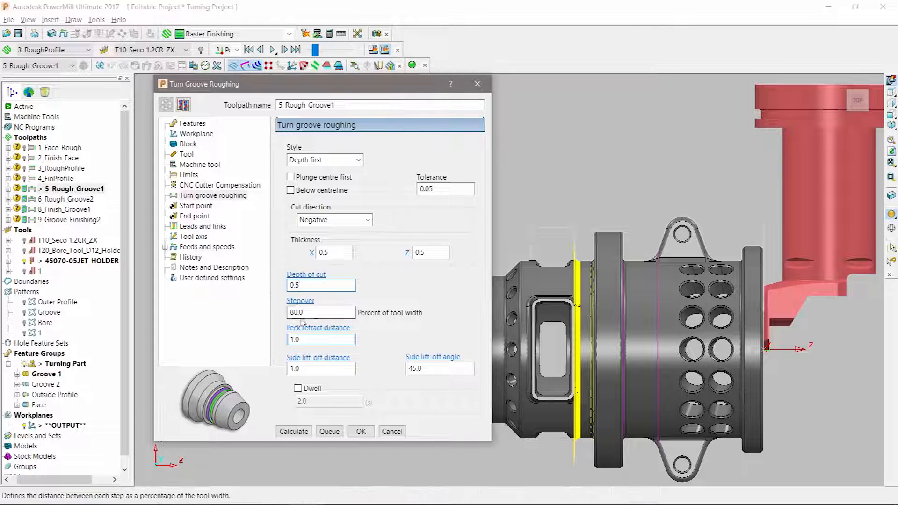
# - Set the peck retract distance of 5_Rough_Groove1 to 1 mm and enable its dwell at 2 seconds
pyautogui.click(324, 339)
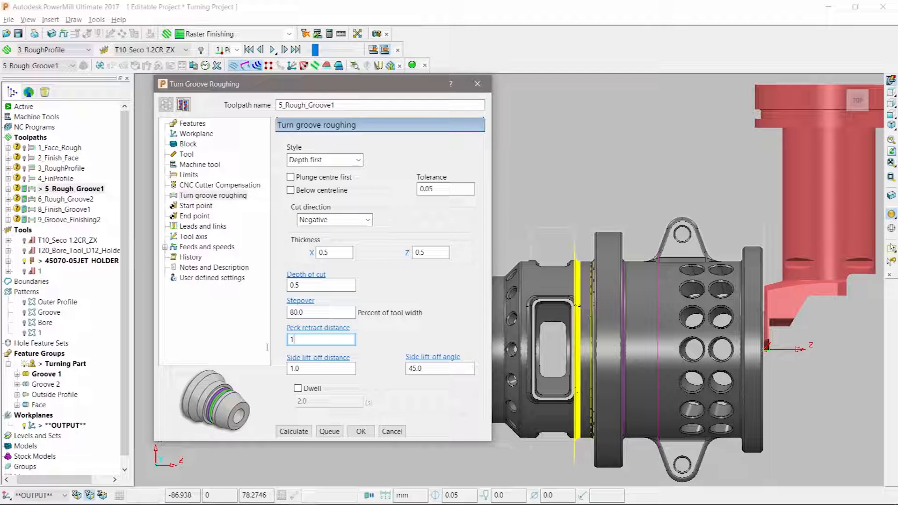
pyautogui.write('1')
pyautogui.click(317, 369)
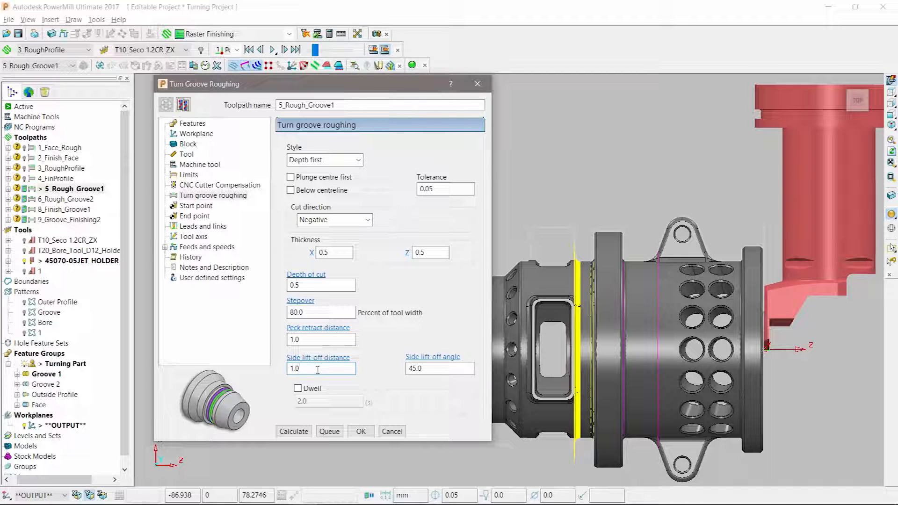
pyautogui.click(297, 389)
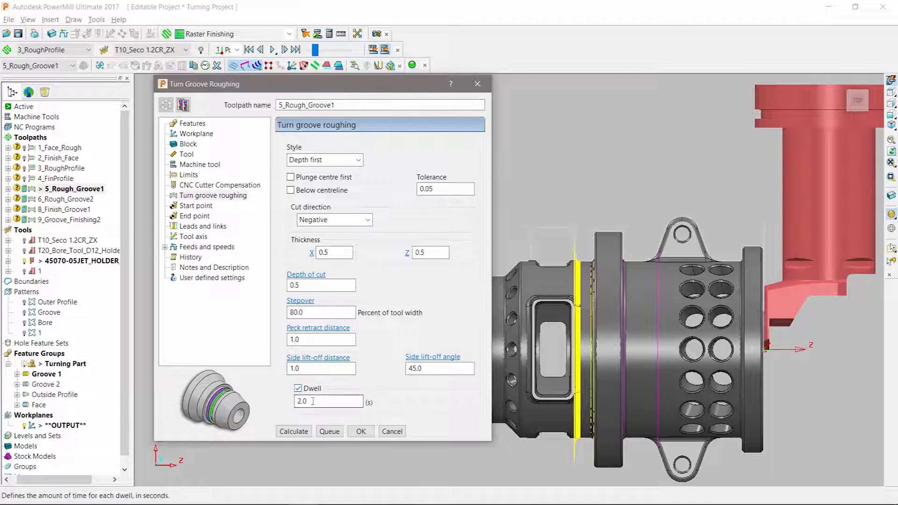
# - Calculate the 5_Rough_Groove1 toolpath and play its simulation
pyautogui.click(293, 431)
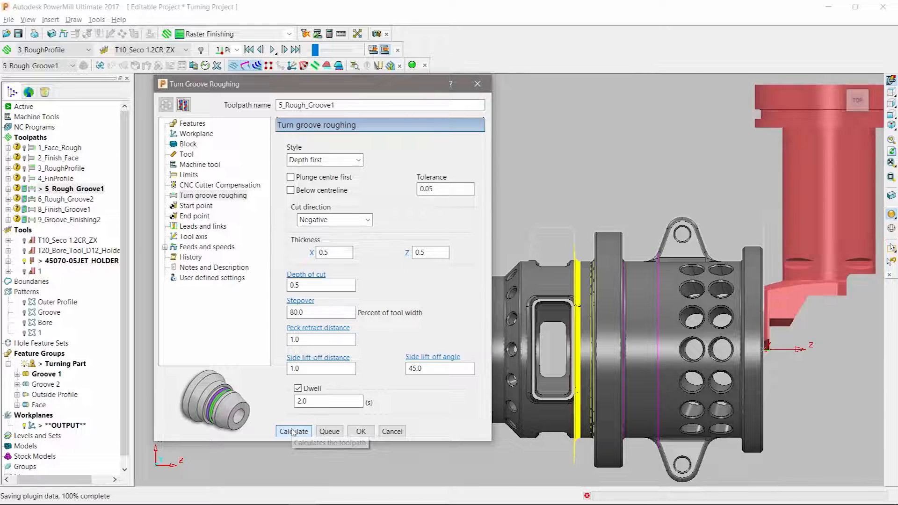
pyautogui.click(392, 431)
pyautogui.click(272, 50)
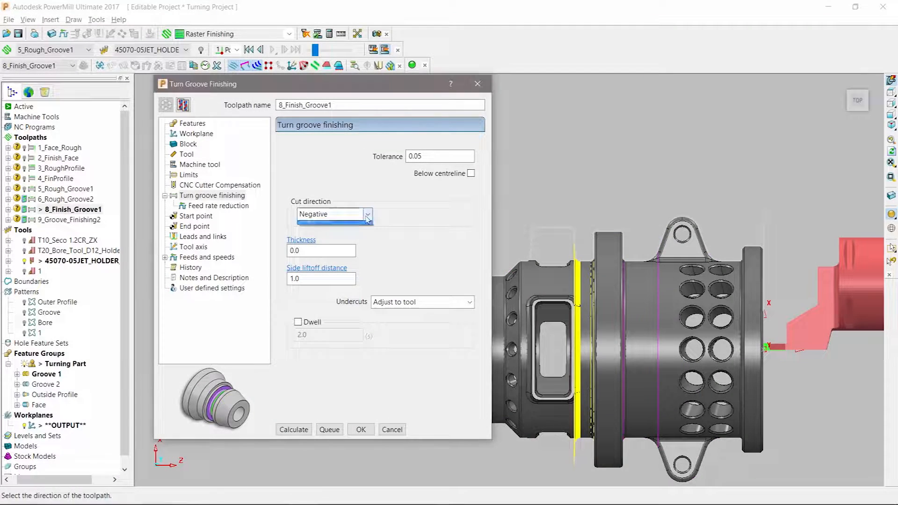
# - Keep the Negative cut direction for 8_Finish_Groove1, with thickness 0 and a side liftoff distance of 0.5 mm
pyautogui.click(346, 214)
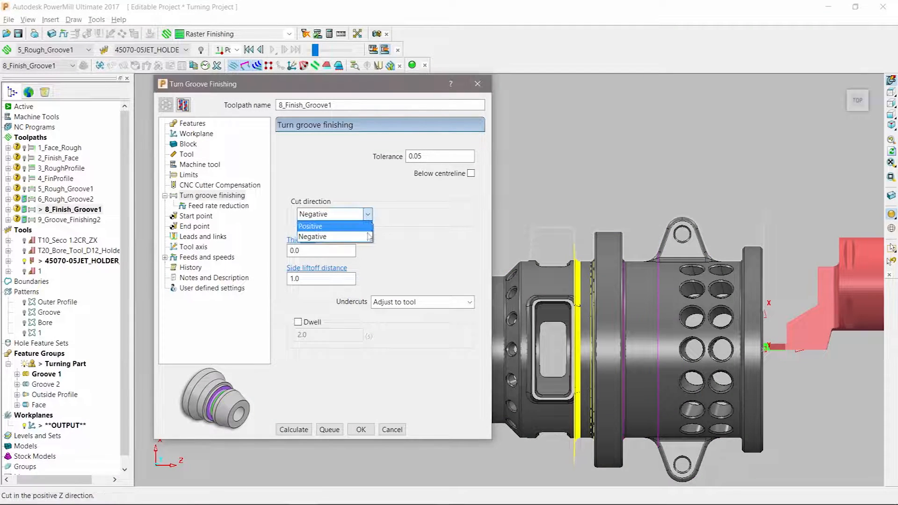
pyautogui.click(347, 236)
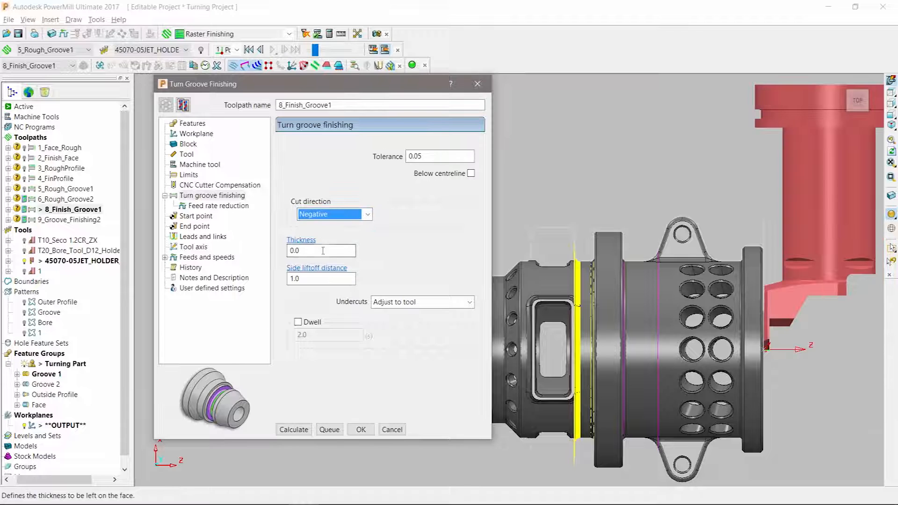
pyautogui.click(323, 251)
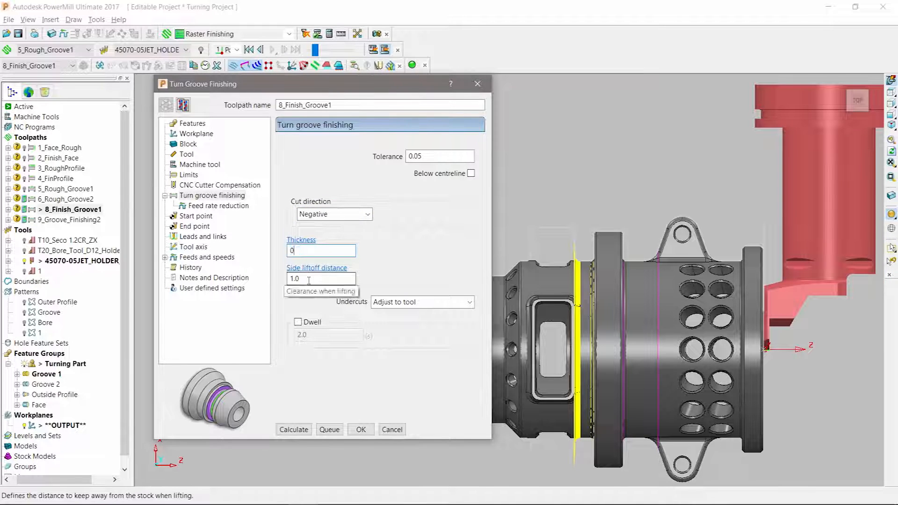
pyautogui.press('Tab')
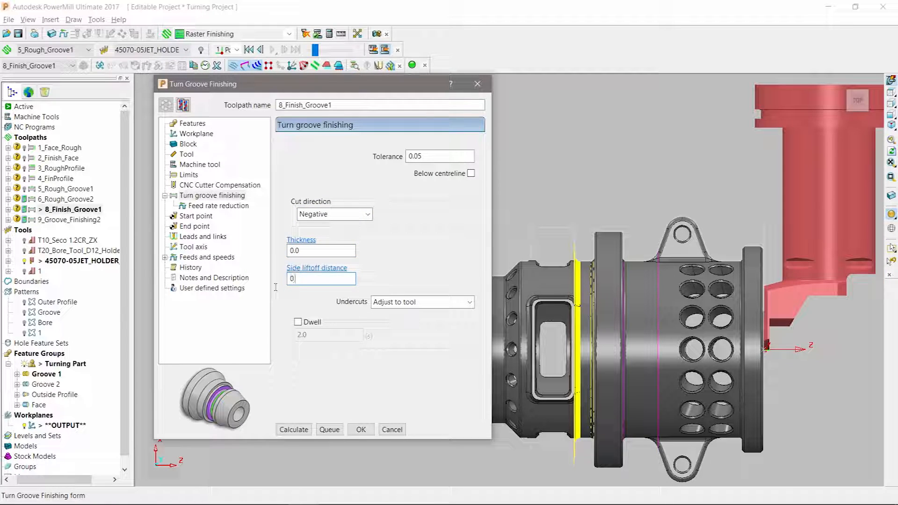
# - Enable a dwell of 3 seconds for 8_Finish_Groove1 and calculate the toolpath
pyautogui.click(297, 322)
pyautogui.press('Tab')
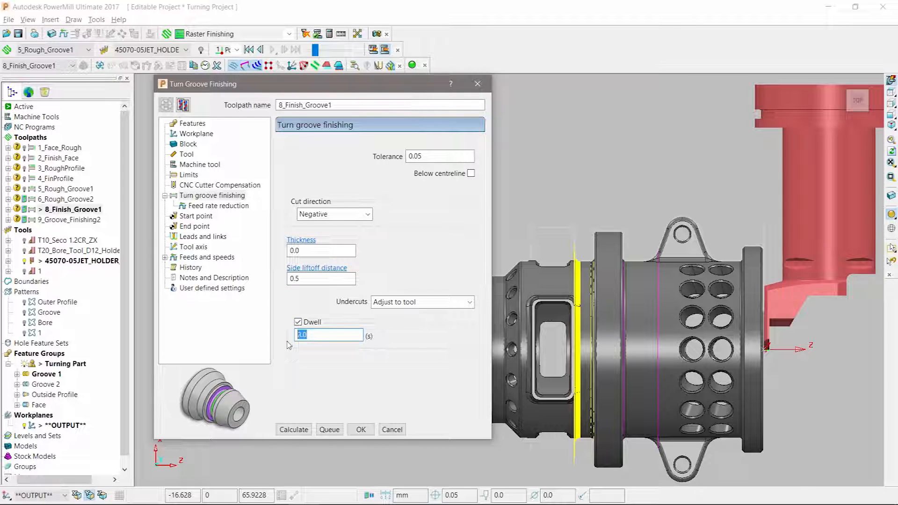
pyautogui.click(291, 429)
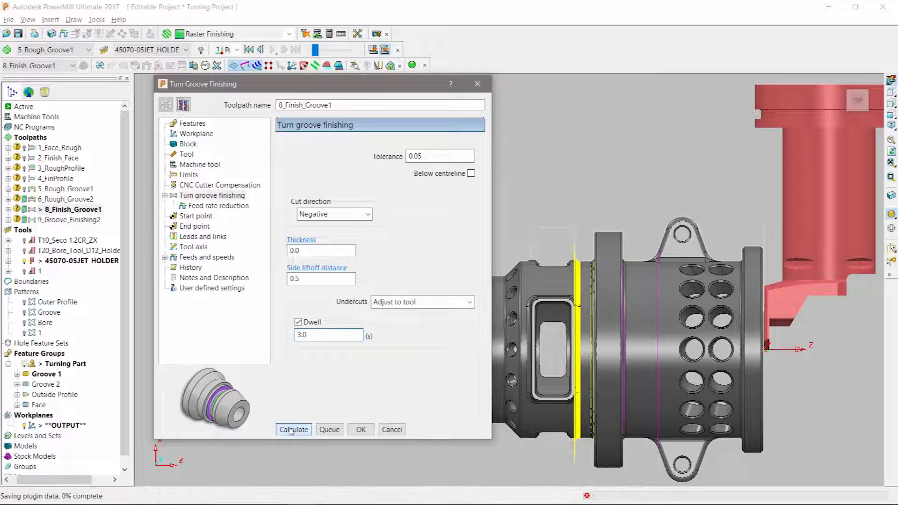
pyautogui.click(378, 426)
# - Simulate 8_Finish_Groove1 from its start and inspect the tool and groove in an isometric view
pyautogui.rightClick(35, 210)
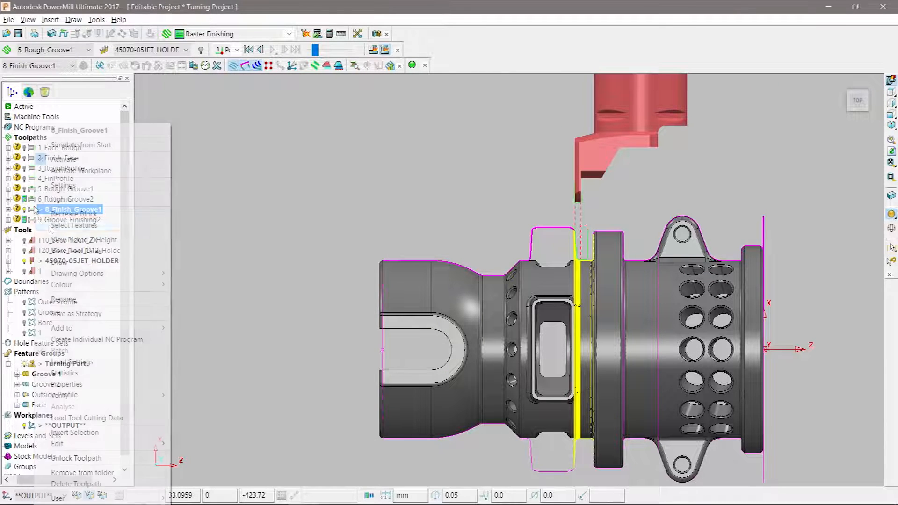
pyautogui.click(80, 146)
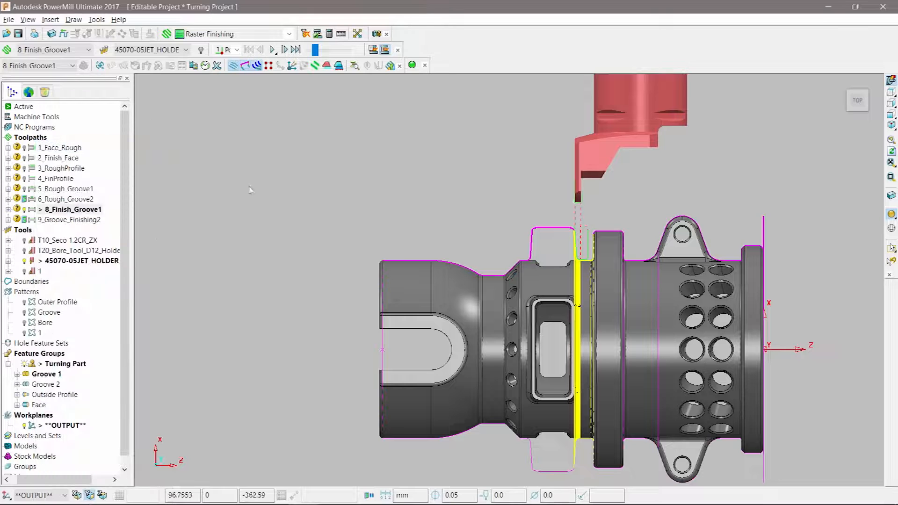
pyautogui.click(271, 50)
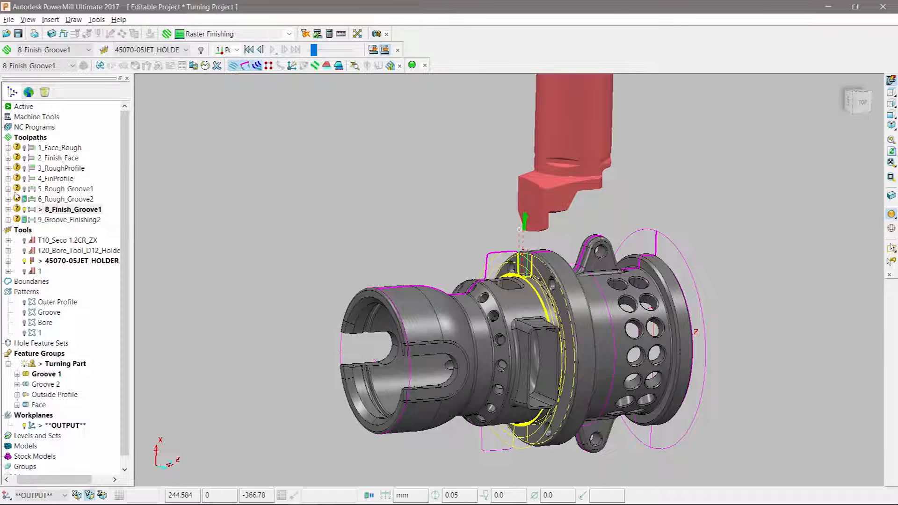
pyautogui.hotkey('ctrl', '1')
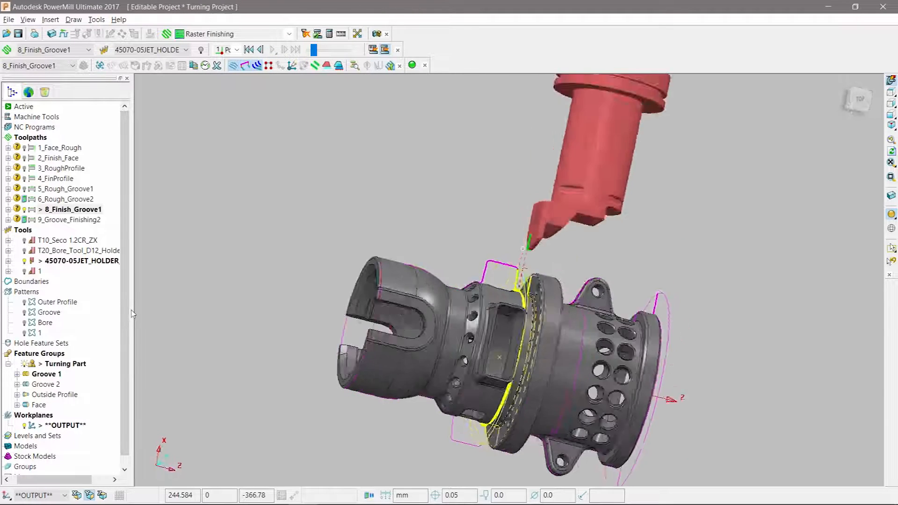